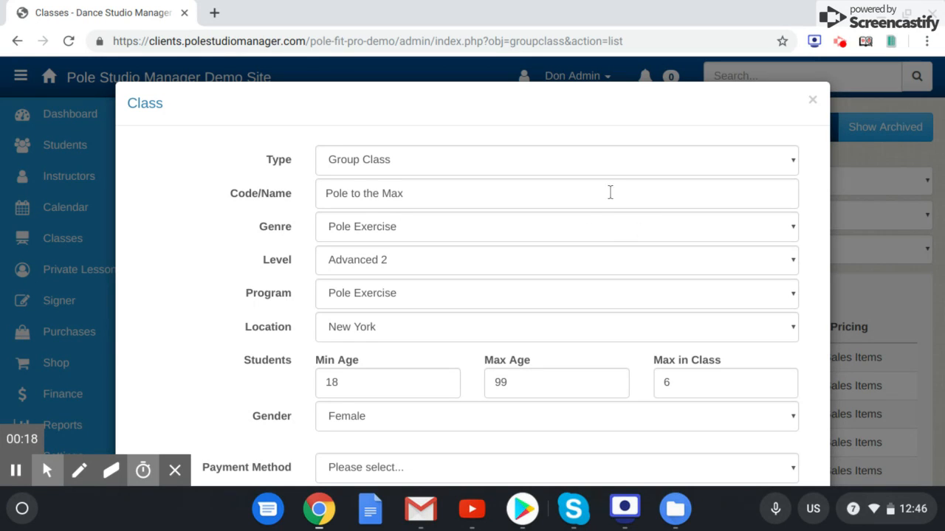
# - Review the new class's type, name, genre, level, program, location and student limits in the class form
pyautogui.click(647, 161)
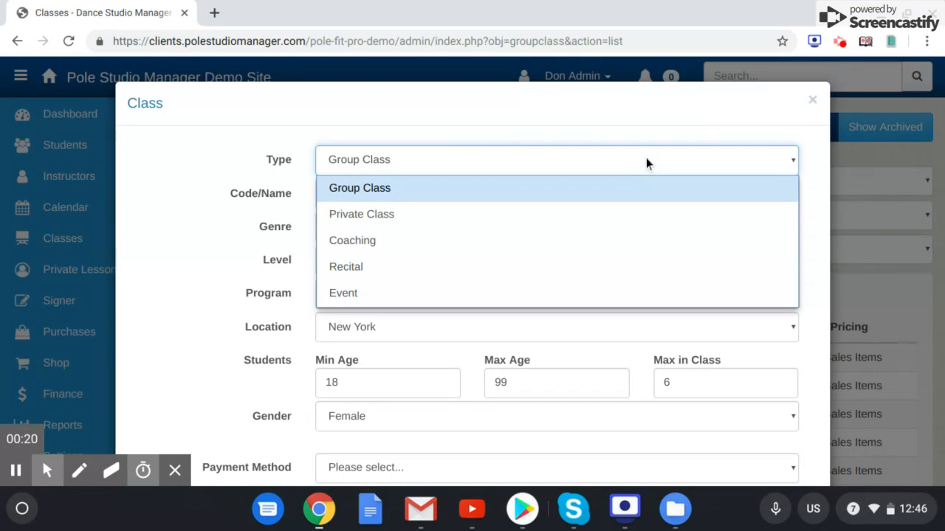
pyautogui.click(646, 157)
pyautogui.click(429, 188)
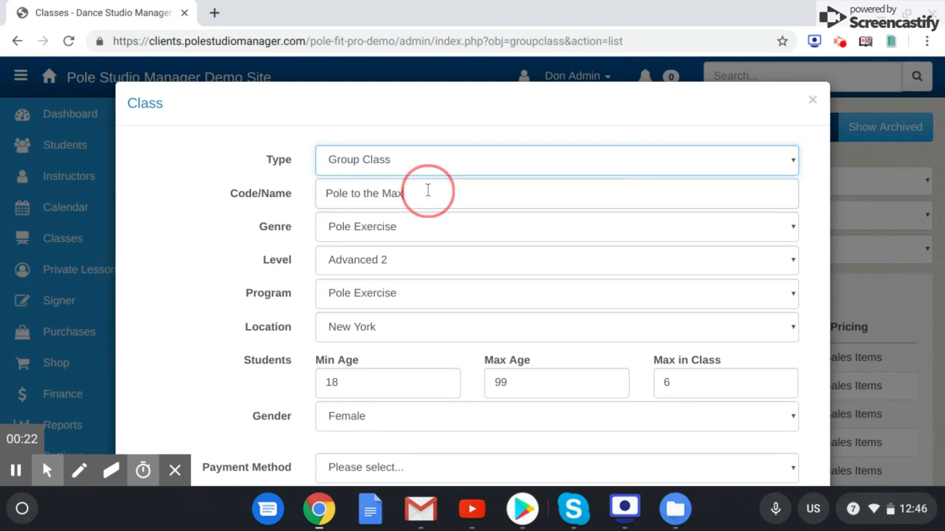
pyautogui.click(416, 231)
pyautogui.click(415, 231)
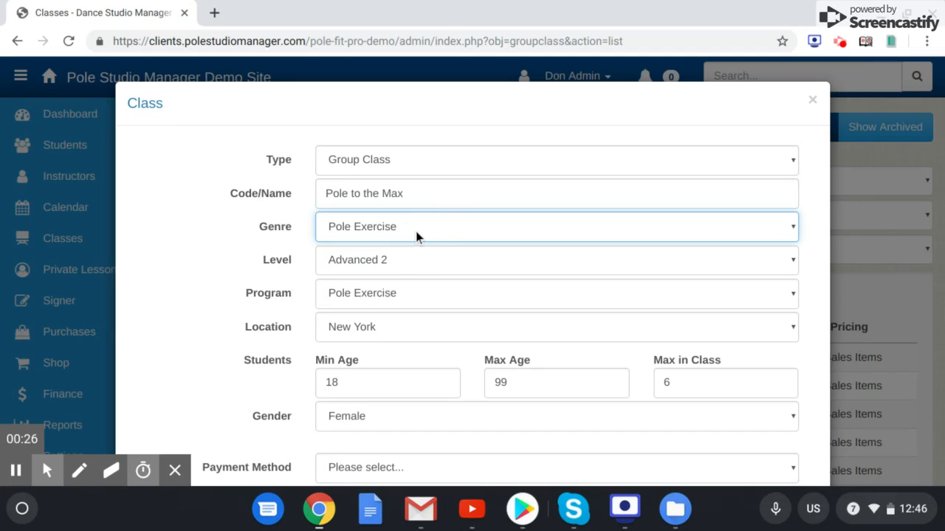
pyautogui.click(389, 265)
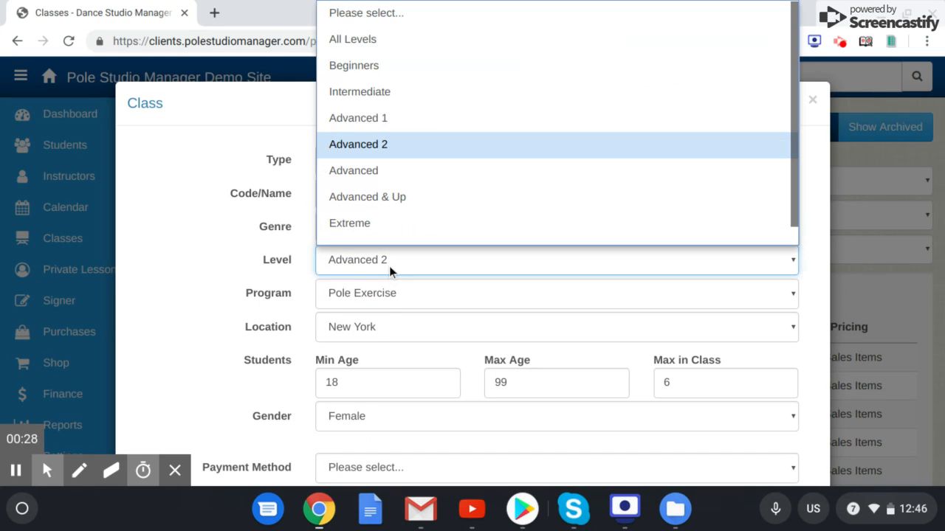
pyautogui.click(389, 265)
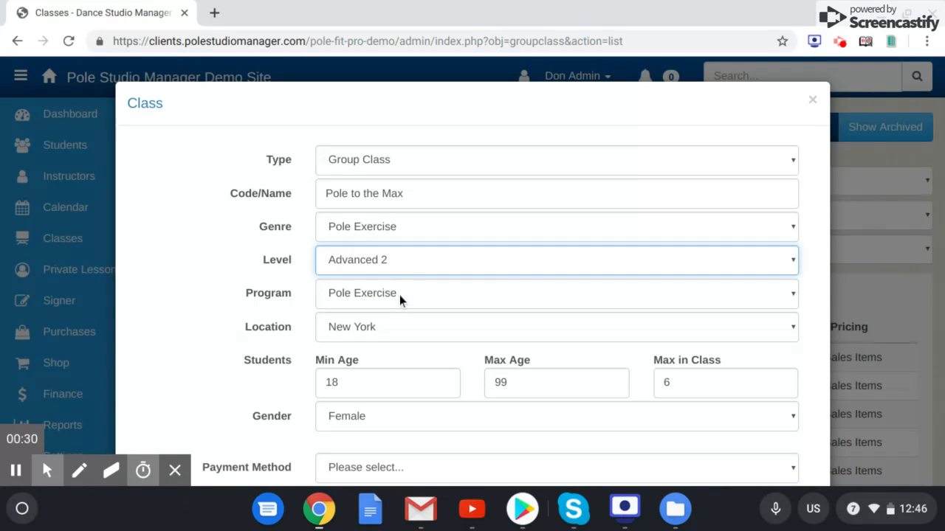
pyautogui.scroll(-2, 398, 334)
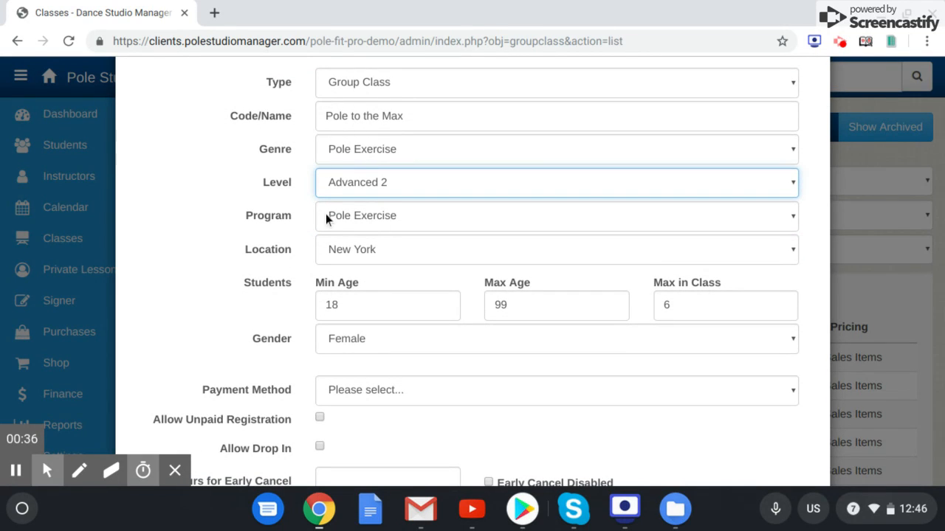
pyautogui.scroll(-2, 426, 250)
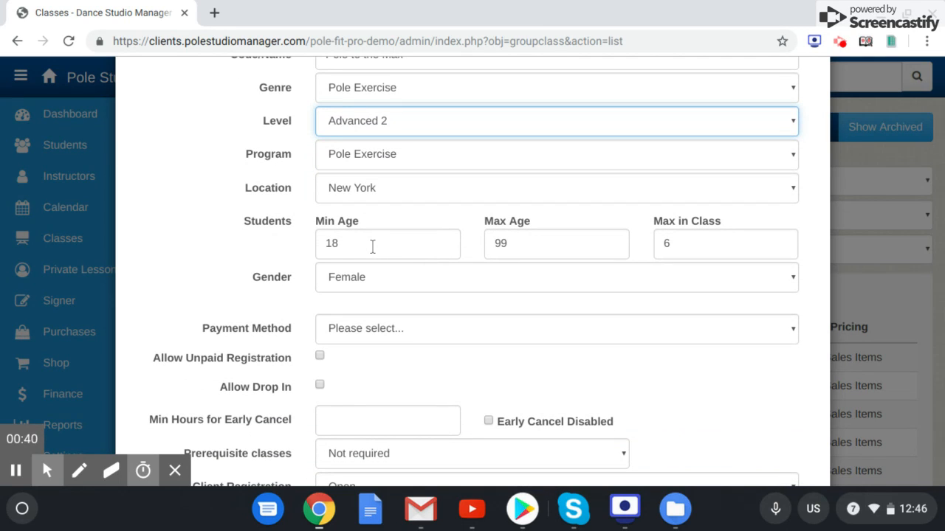
pyautogui.doubleClick(691, 251)
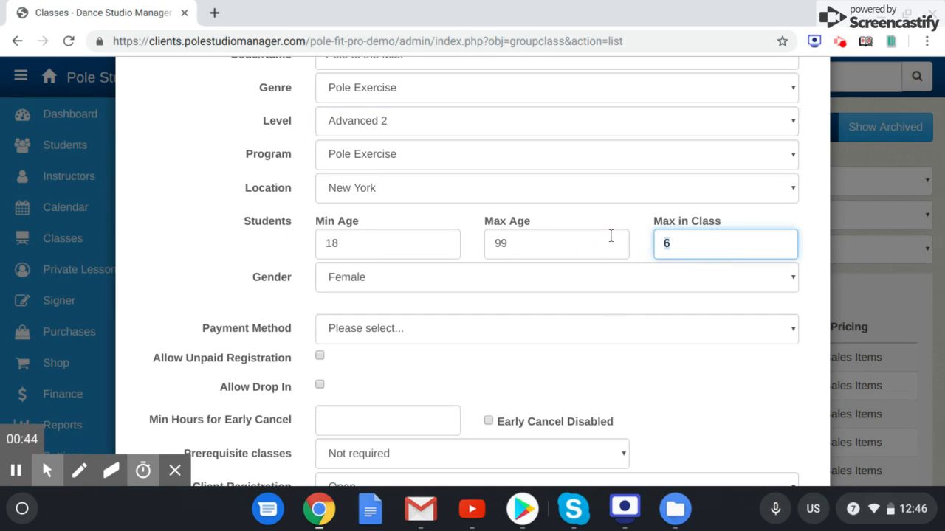
# - Set the class's payment method to Sales Items
pyautogui.scroll(-1, 453, 352)
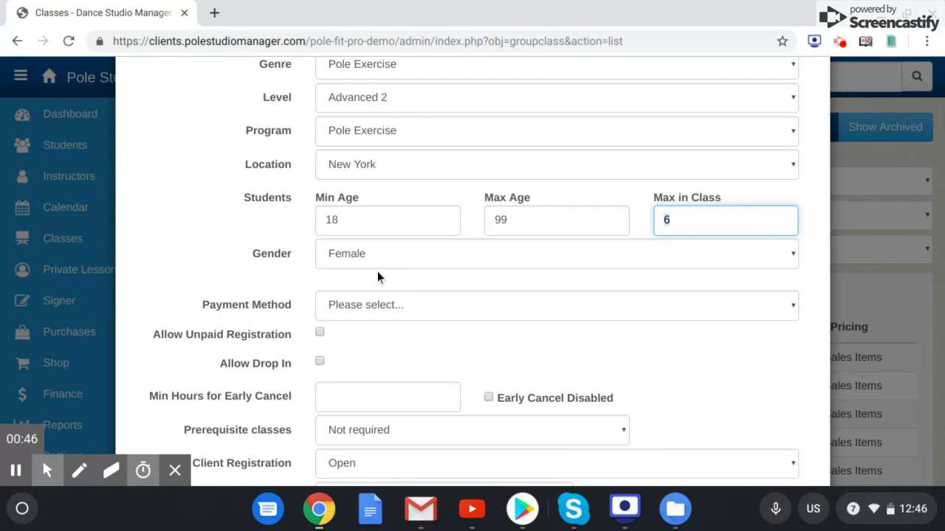
pyautogui.scroll(-3, 446, 308)
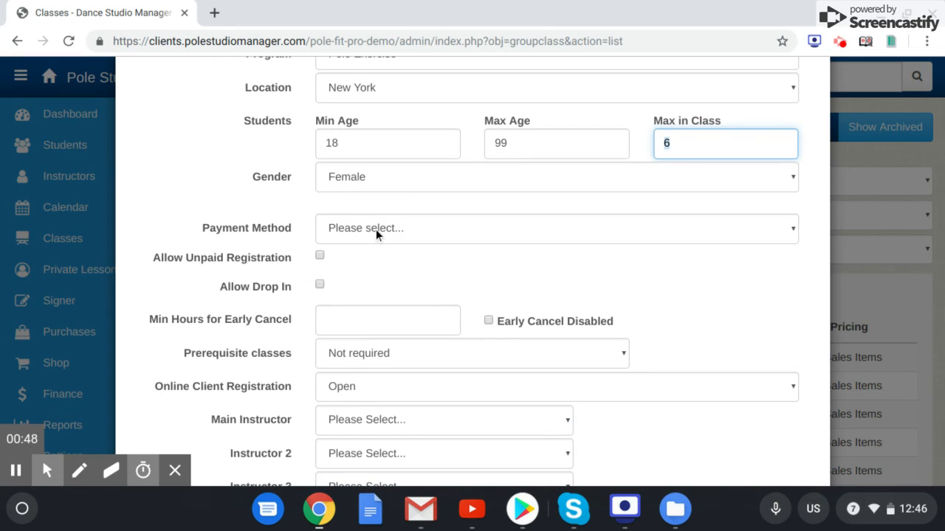
pyautogui.click(376, 234)
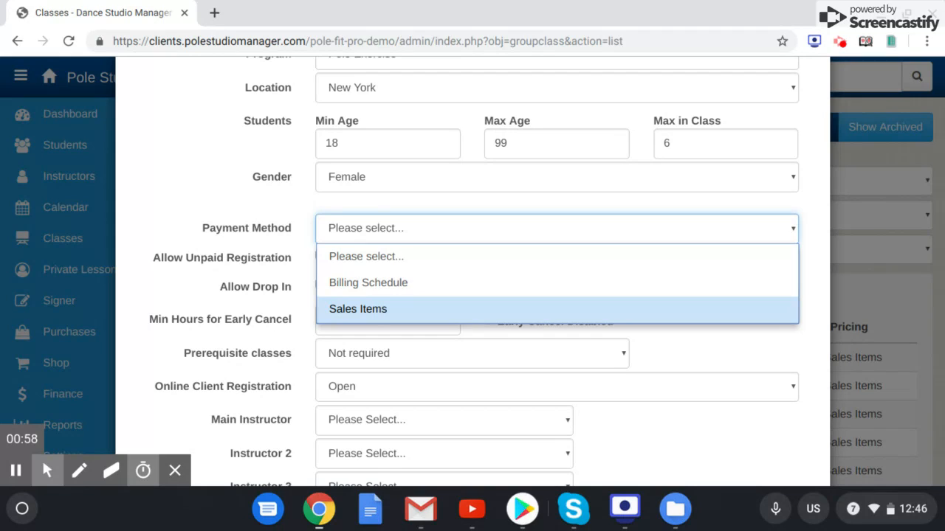
pyautogui.click(371, 309)
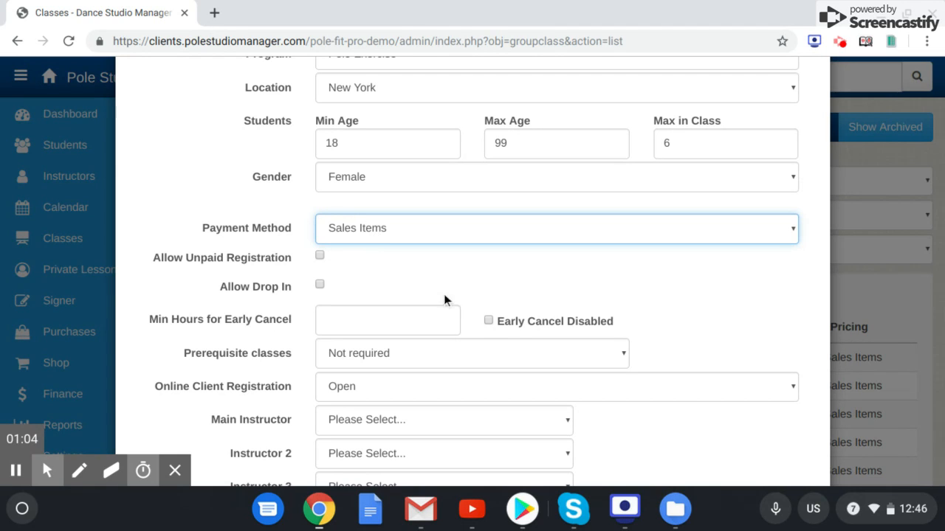
# - Assign the only available instructor as the class's main instructor
pyautogui.scroll(-1, 423, 273)
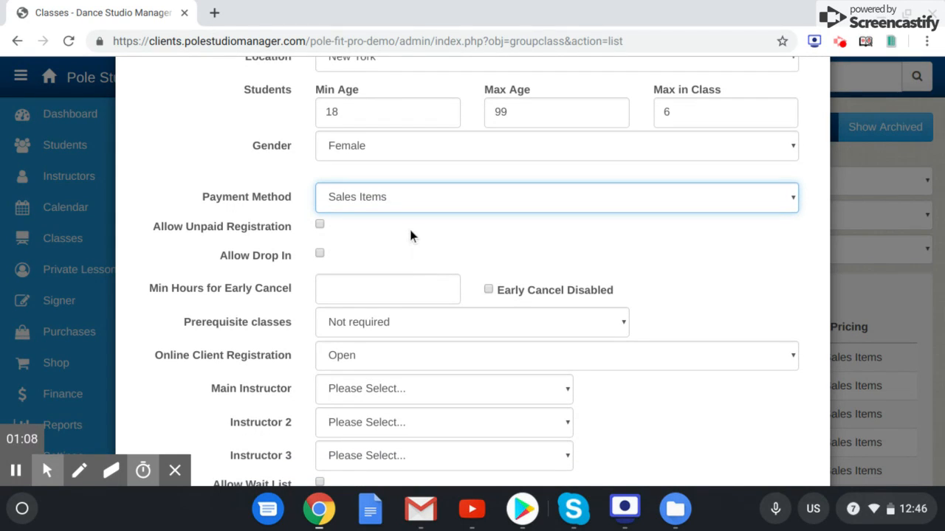
pyautogui.scroll(-3, 411, 234)
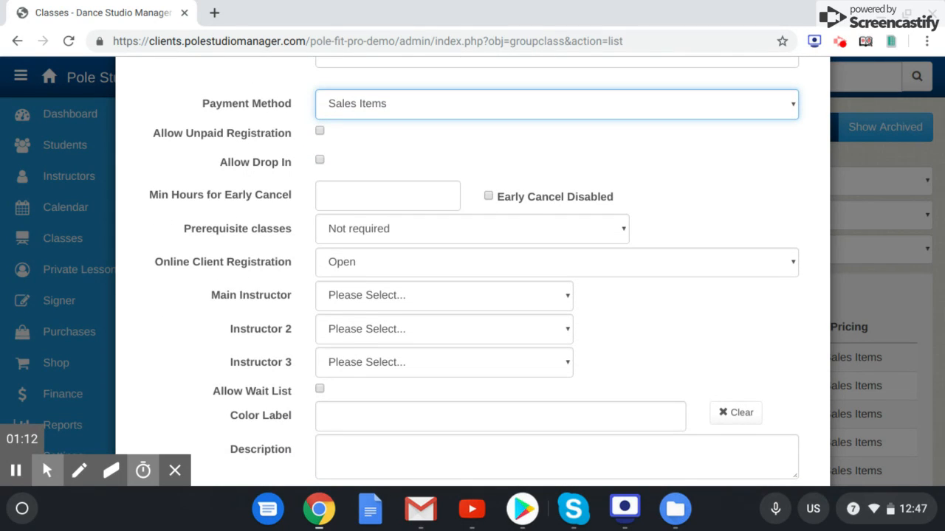
pyautogui.scroll(-1, 476, 270)
pyautogui.click(391, 266)
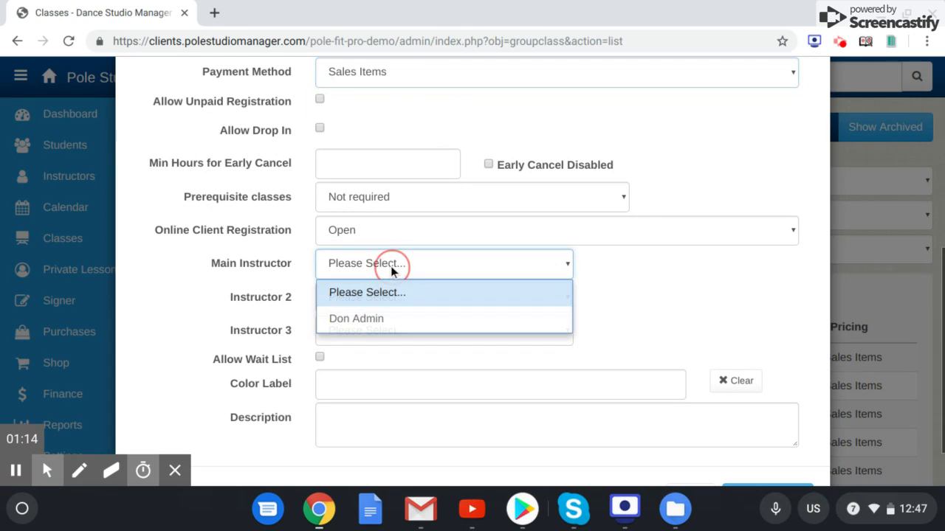
pyautogui.click(384, 319)
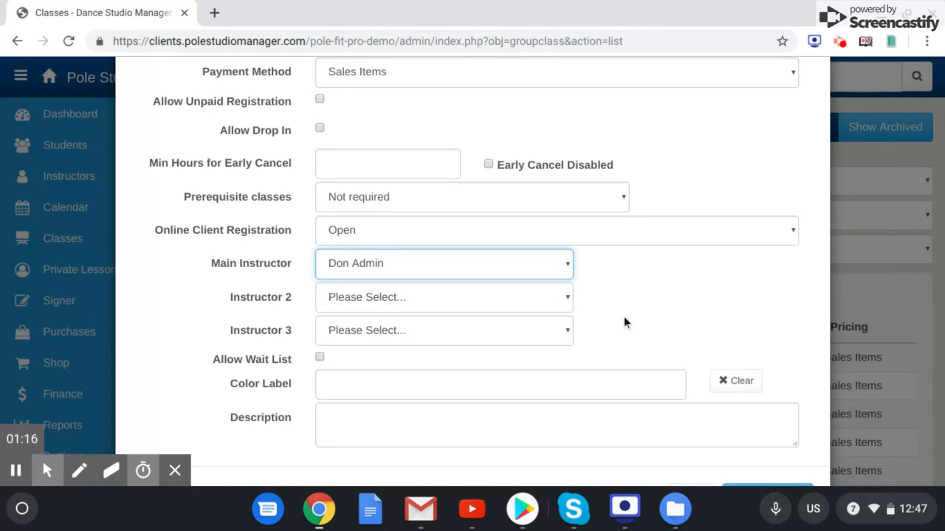
# - Save the new Pole to the Max class, leaving the remaining optional fields blank
pyautogui.scroll(-2, 681, 294)
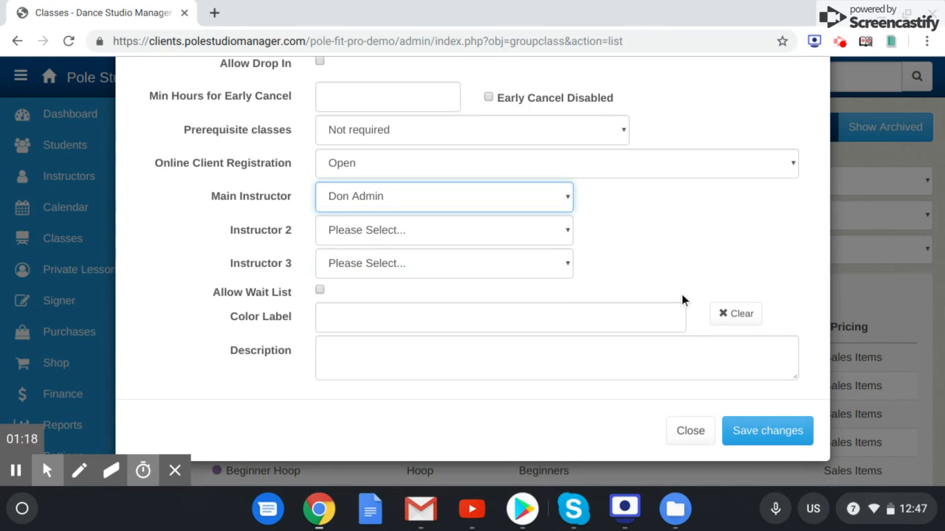
pyautogui.scroll(5, 681, 294)
pyautogui.scroll(-4, 682, 294)
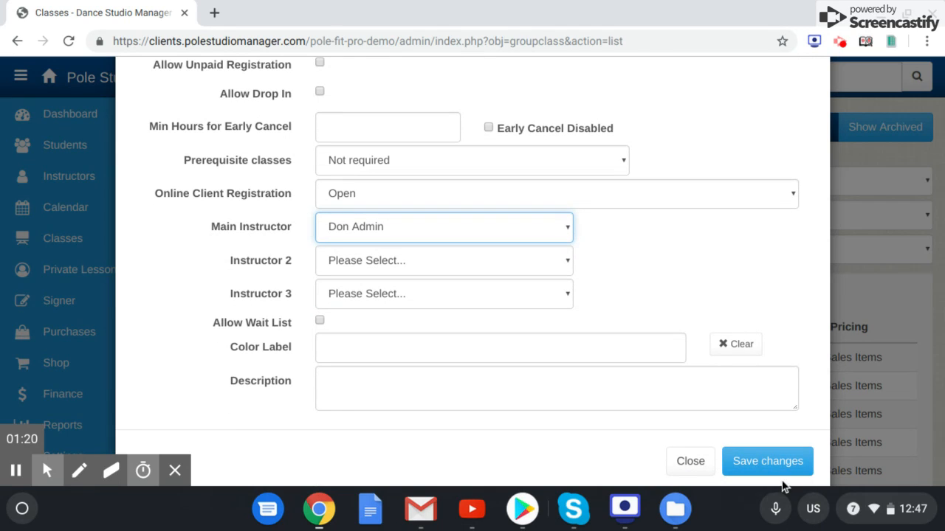
pyautogui.click(772, 465)
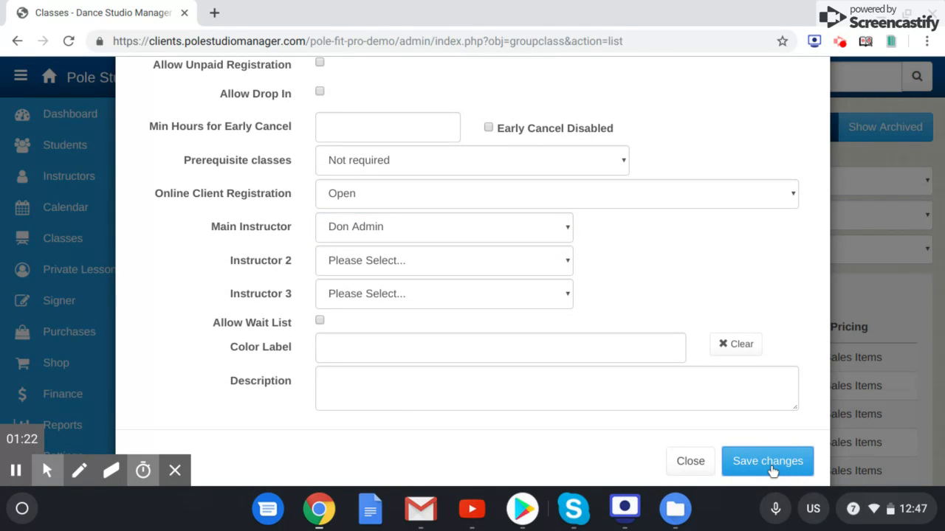
pyautogui.click(771, 465)
pyautogui.click(771, 465)
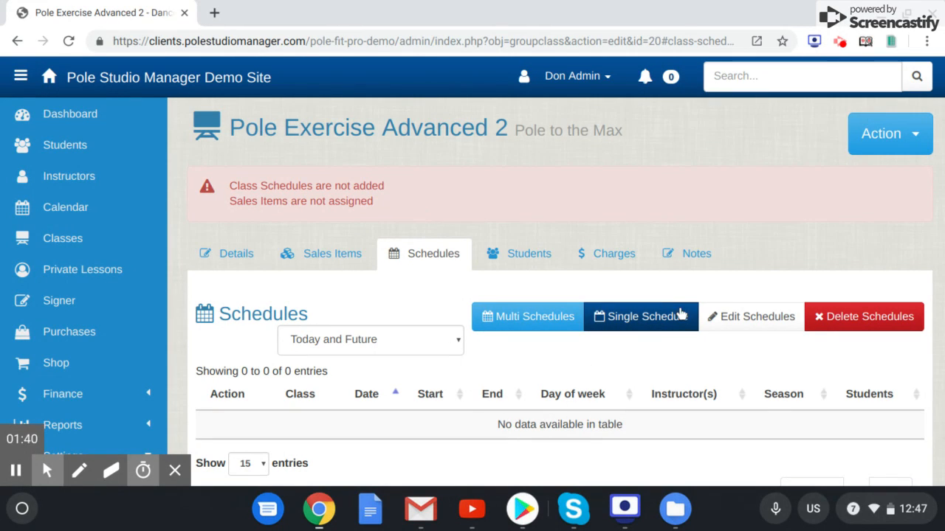
# - Add the All Inclusive Pole Membership to the class's assigned sales items
pyautogui.click(308, 252)
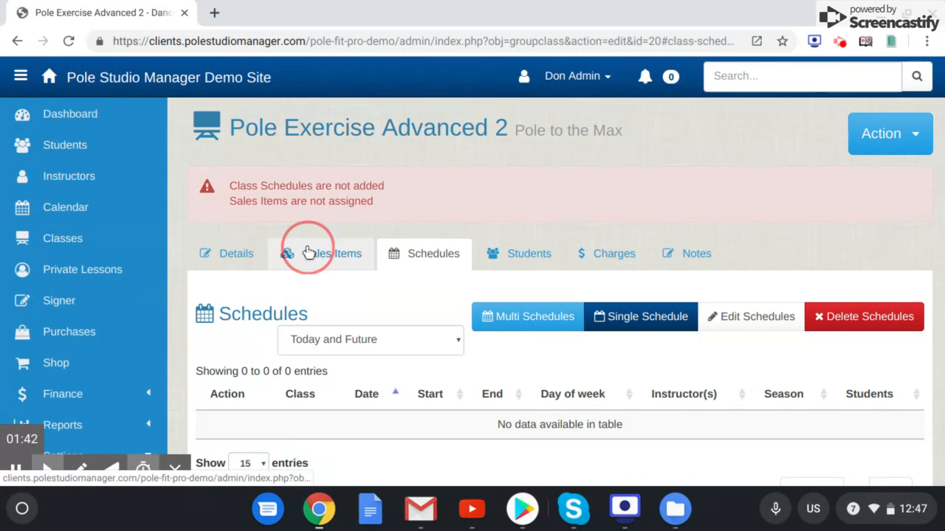
pyautogui.scroll(2, 452, 286)
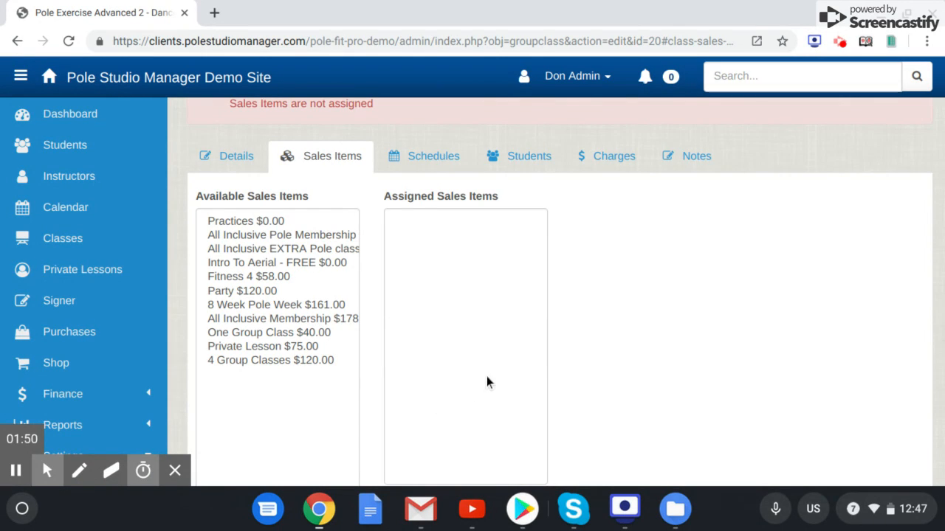
pyautogui.click(296, 235)
pyautogui.click(327, 227)
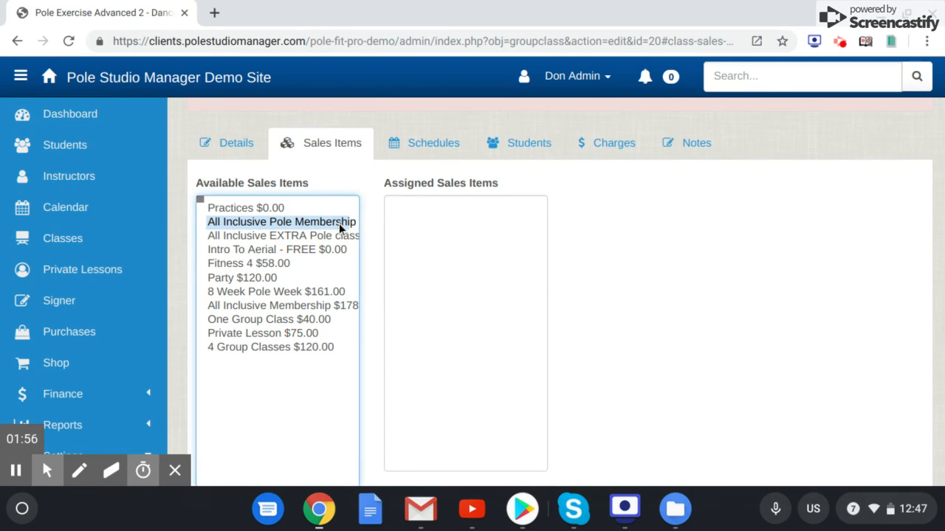
pyautogui.scroll(-2, 446, 289)
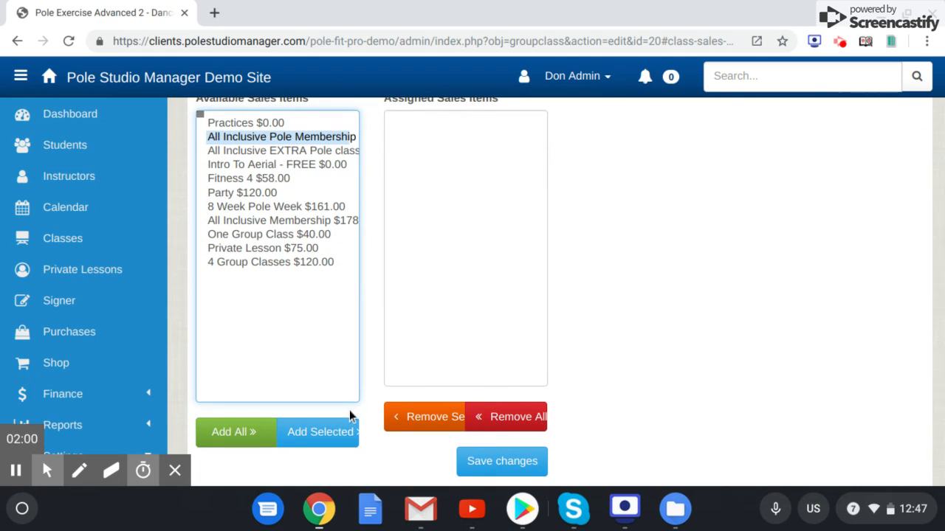
pyautogui.click(333, 434)
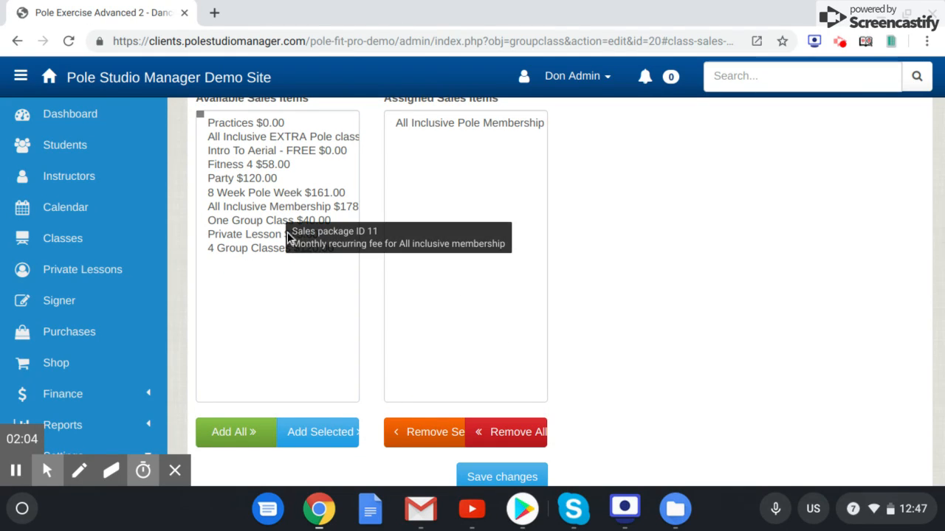
# - Add only the 8 Week Pole Week $161.00 item to the assigned sales items and save the assignments
pyautogui.click(246, 195)
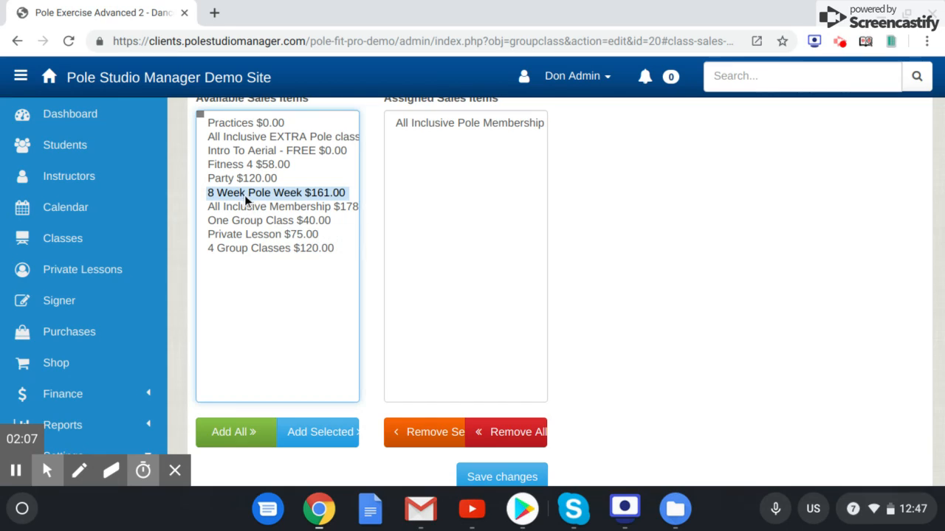
pyautogui.click(268, 434)
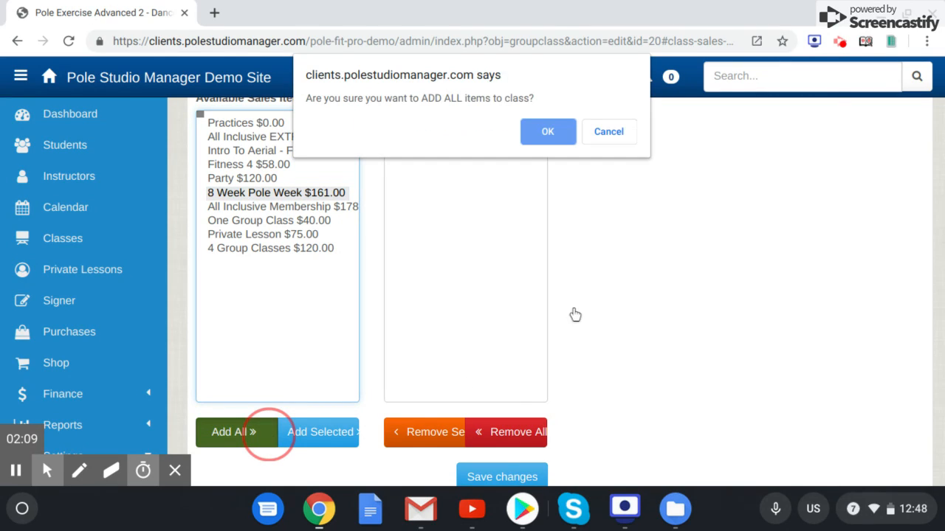
pyautogui.click(609, 140)
pyautogui.click(327, 429)
pyautogui.click(505, 480)
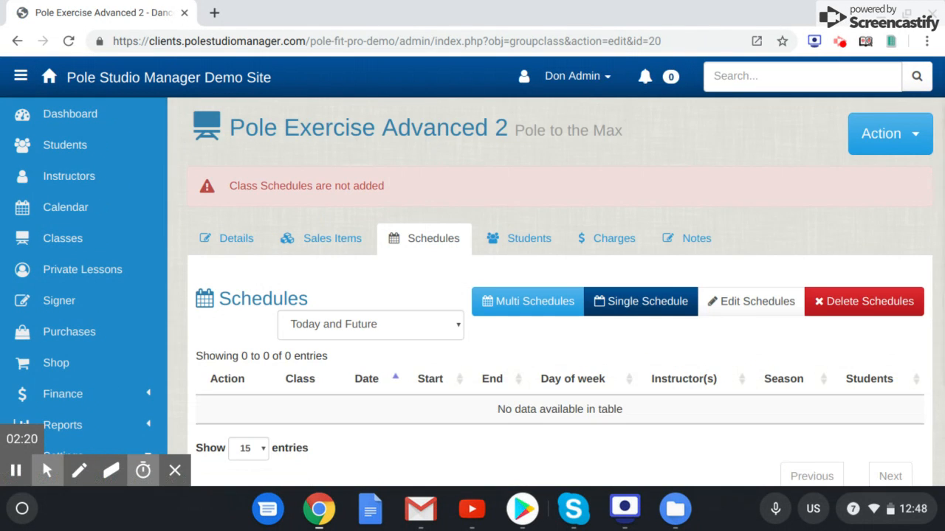
# - Start adding multiple schedules for the class by date and set the season to Beginner Pole Term 5 2019
pyautogui.scroll(-2, 560, 295)
pyautogui.scroll(1, 559, 296)
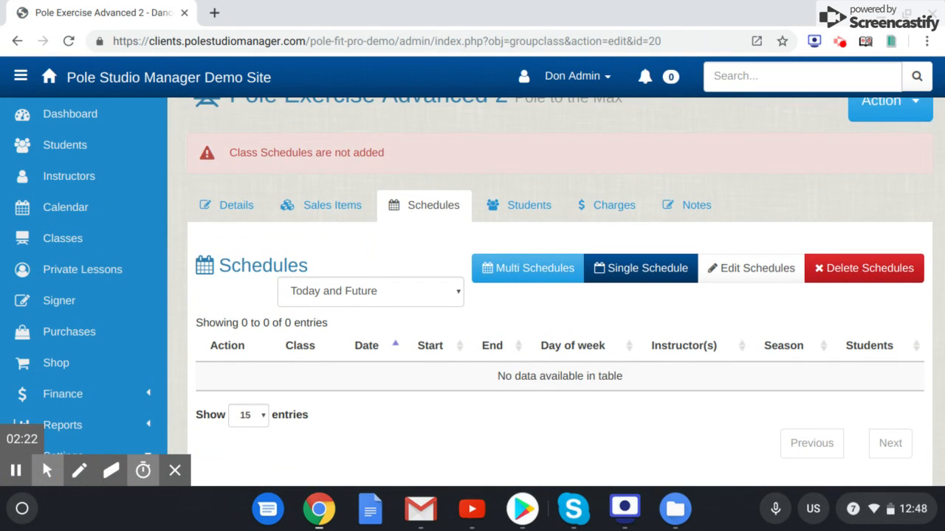
pyautogui.scroll(1, 560, 296)
pyautogui.scroll(-1, 500, 323)
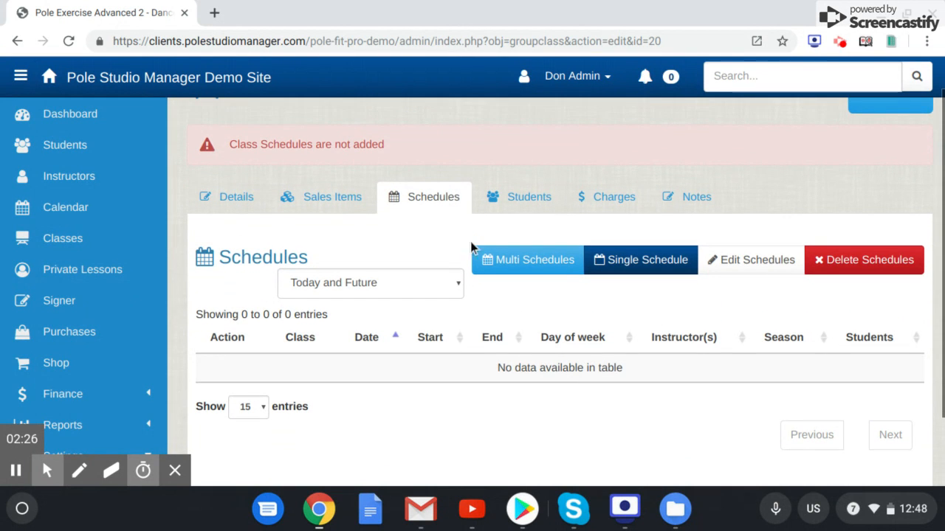
pyautogui.click(528, 263)
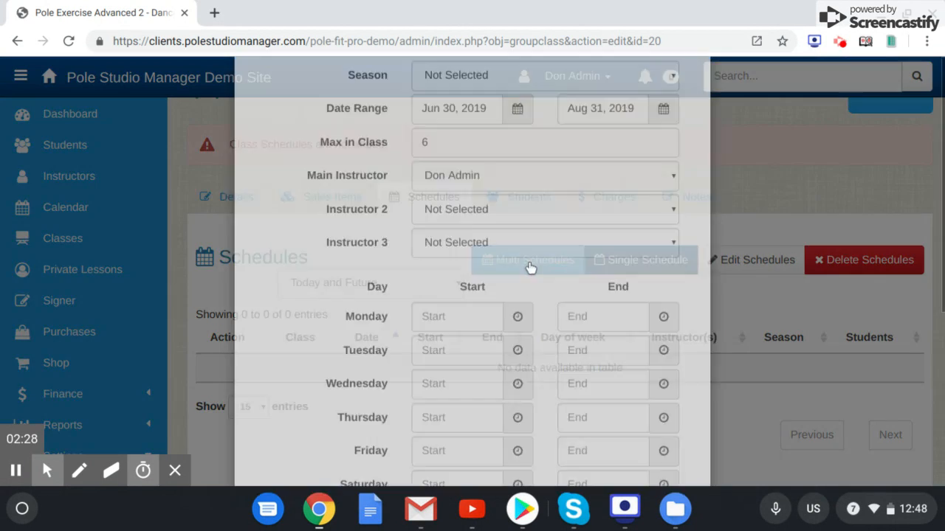
pyautogui.scroll(-1, 536, 295)
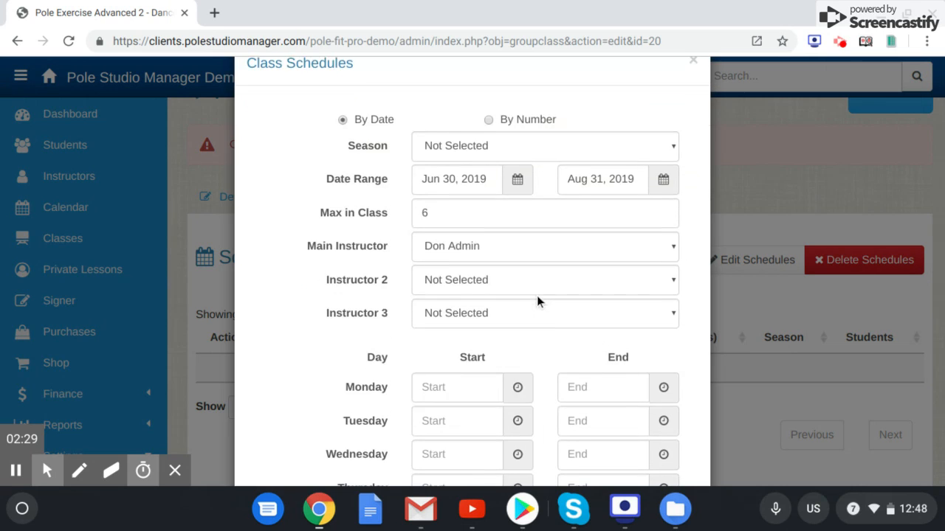
pyautogui.click(482, 140)
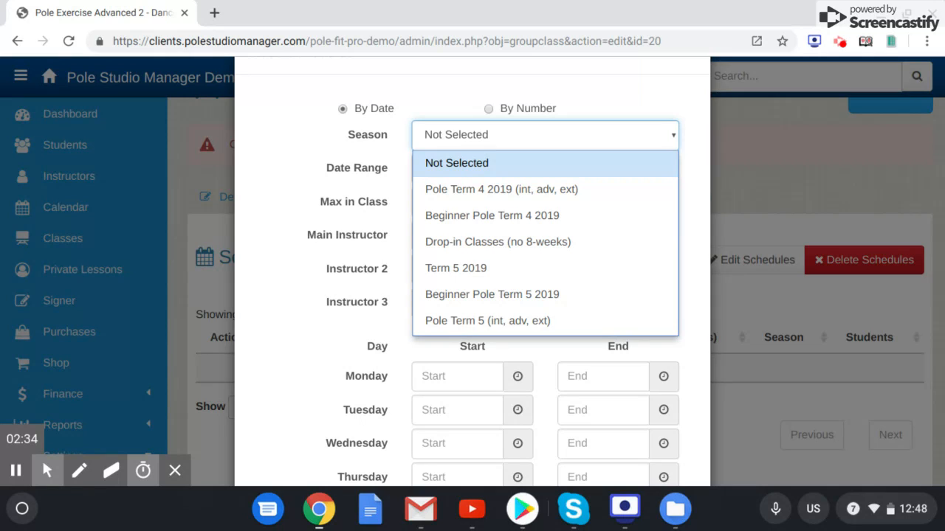
pyautogui.click(471, 189)
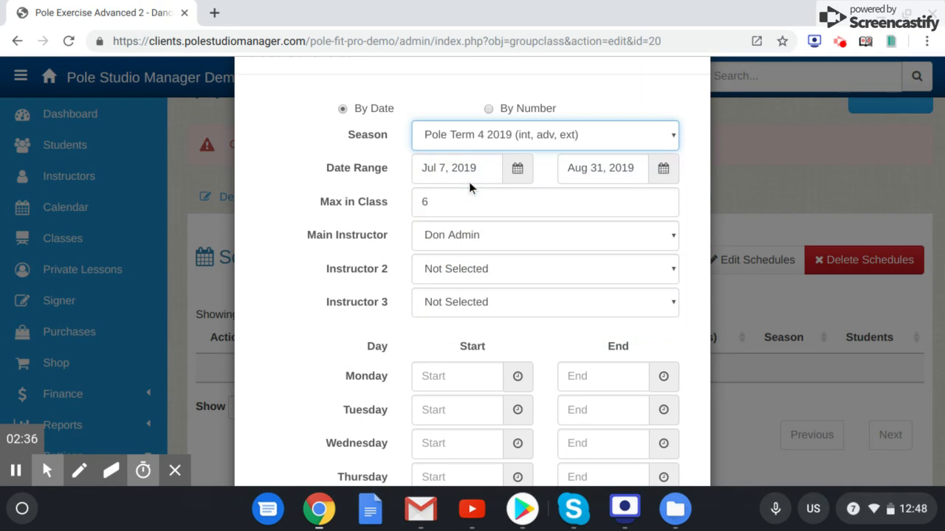
pyautogui.click(550, 137)
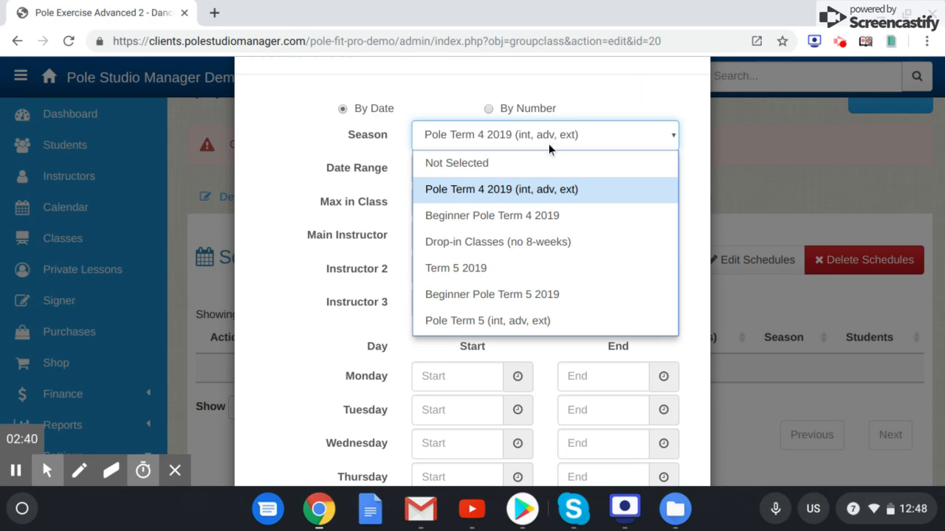
pyautogui.click(513, 293)
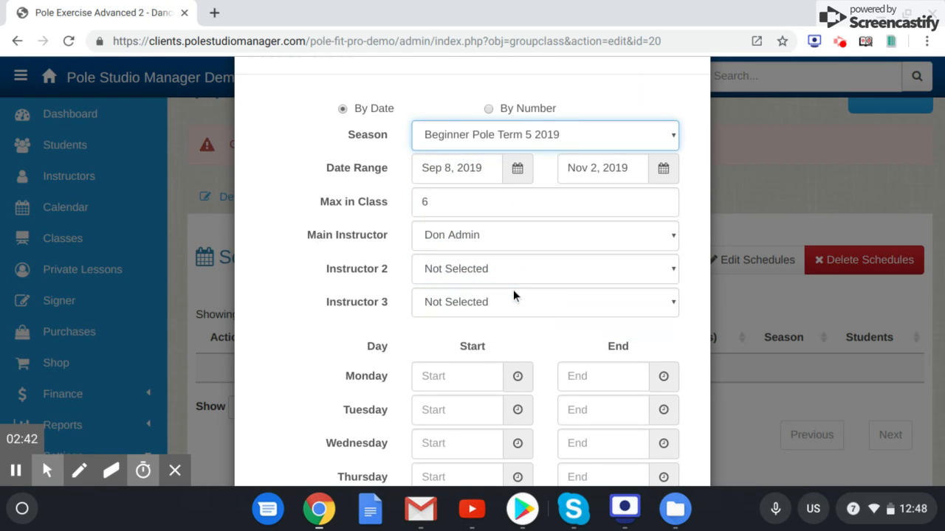
# - Set the Monday start time to 7:00 PM and add the recurring schedules to the class
pyautogui.scroll(-1, 566, 295)
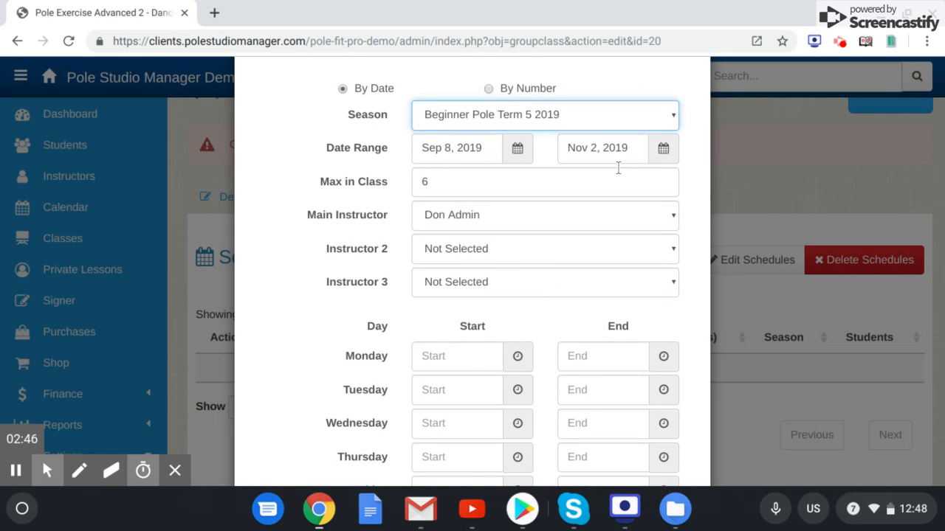
pyautogui.scroll(-3, 546, 265)
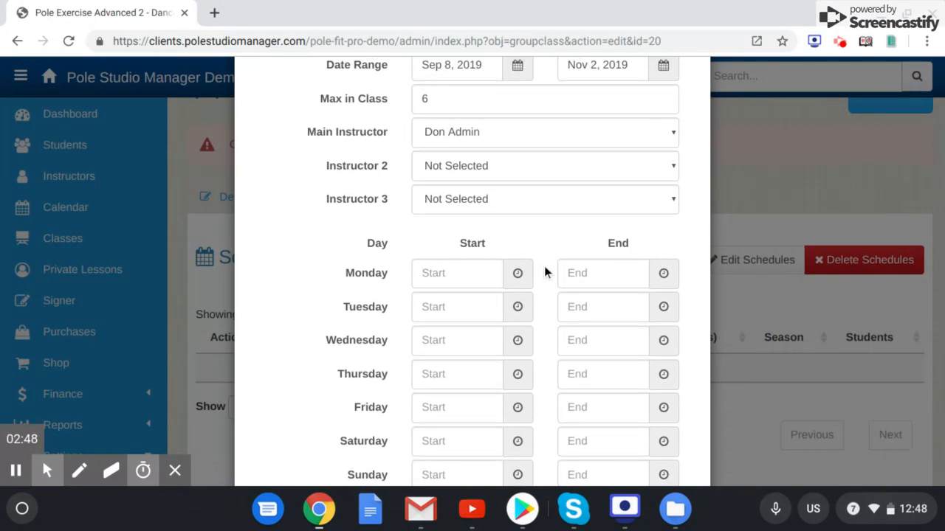
pyautogui.click(459, 287)
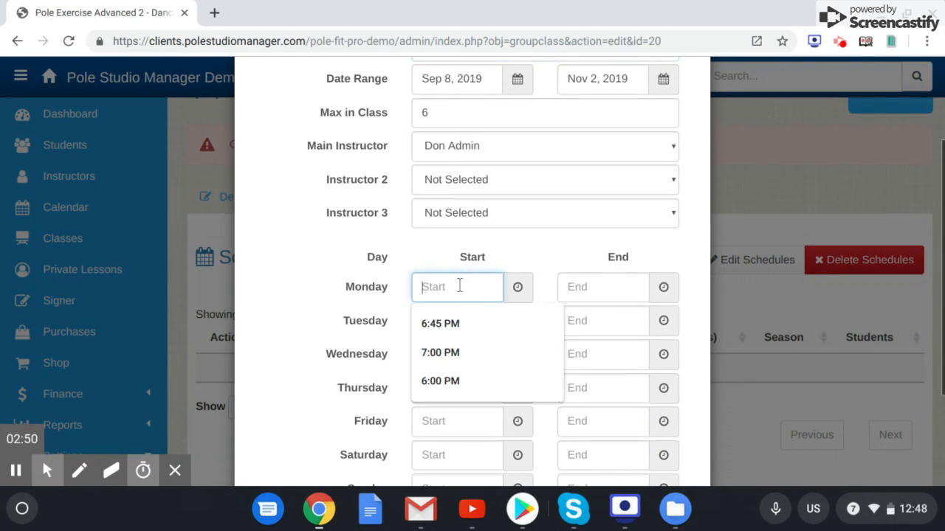
pyautogui.click(453, 353)
pyautogui.scroll(-5, 506, 351)
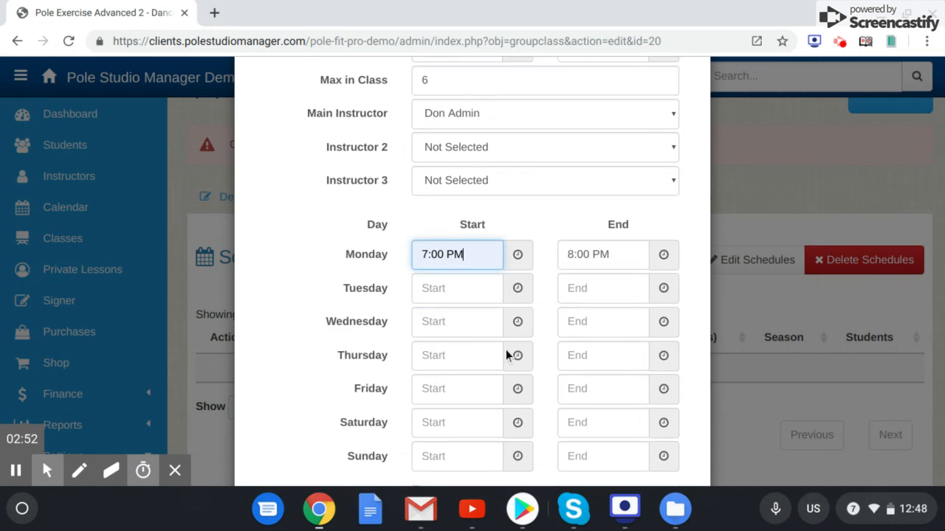
pyautogui.click(644, 434)
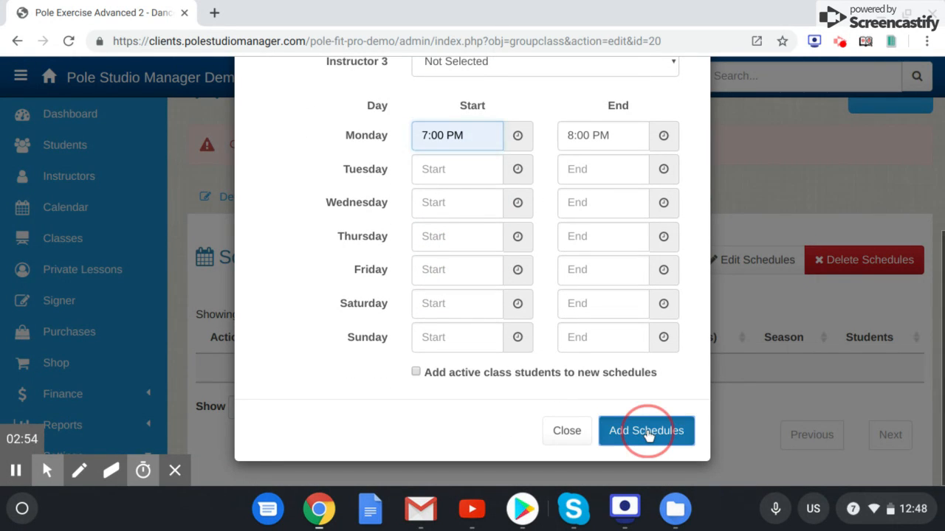
pyautogui.click(526, 127)
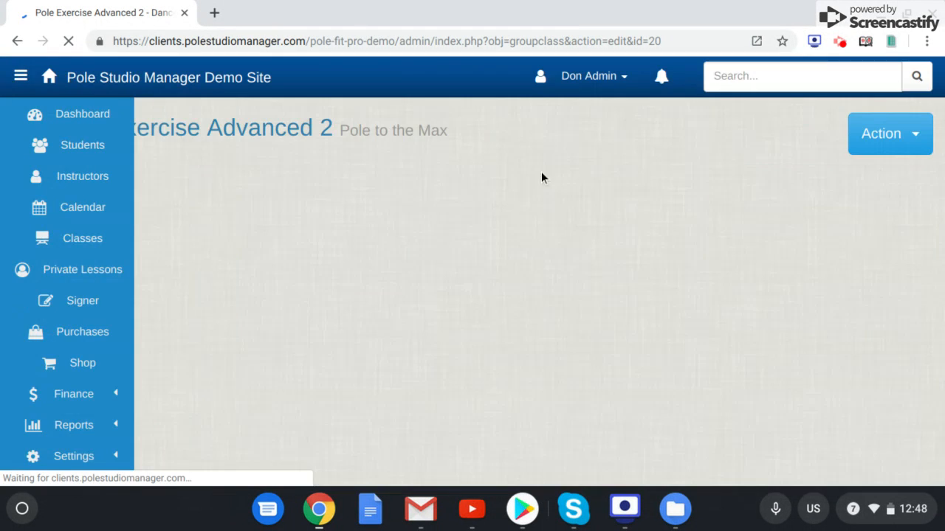
# - Show All Schedules for the class and review the dates, times, instructor and season of the added sessions
pyautogui.scroll(-3, 601, 353)
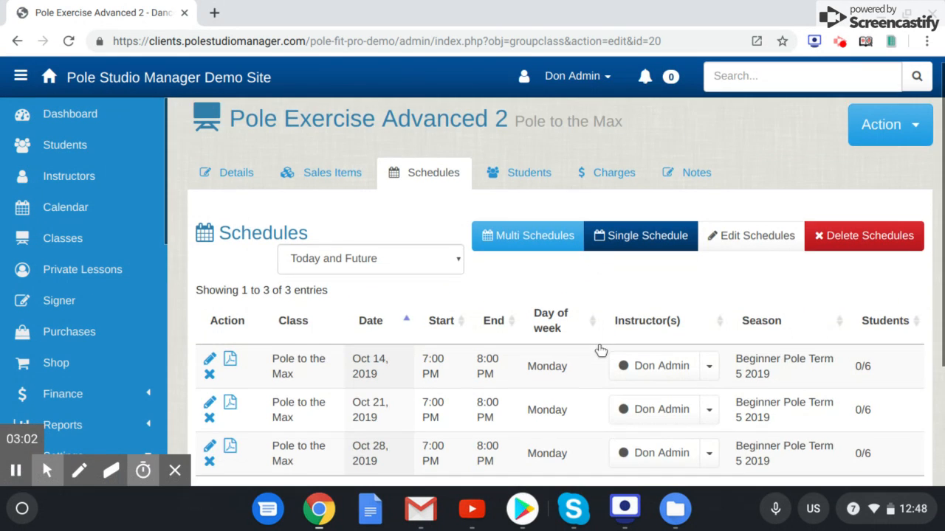
pyautogui.scroll(1, 601, 352)
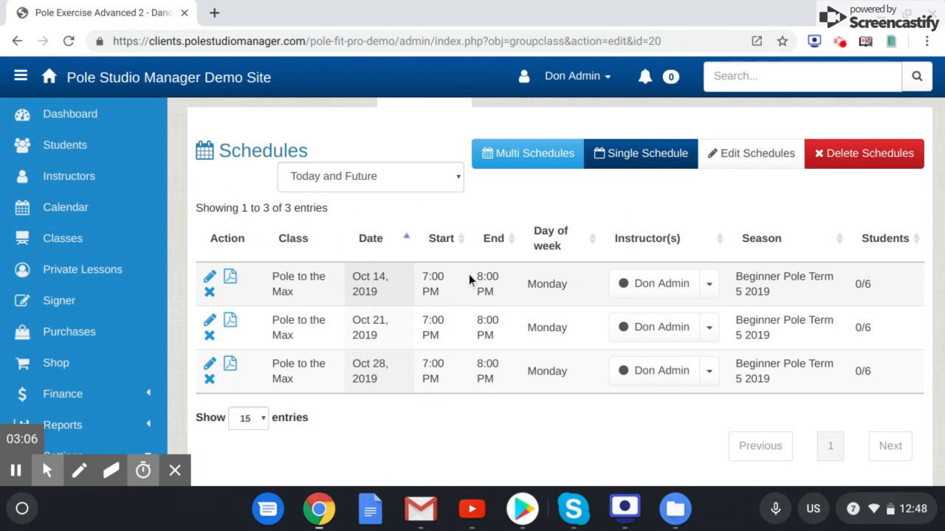
pyautogui.click(416, 185)
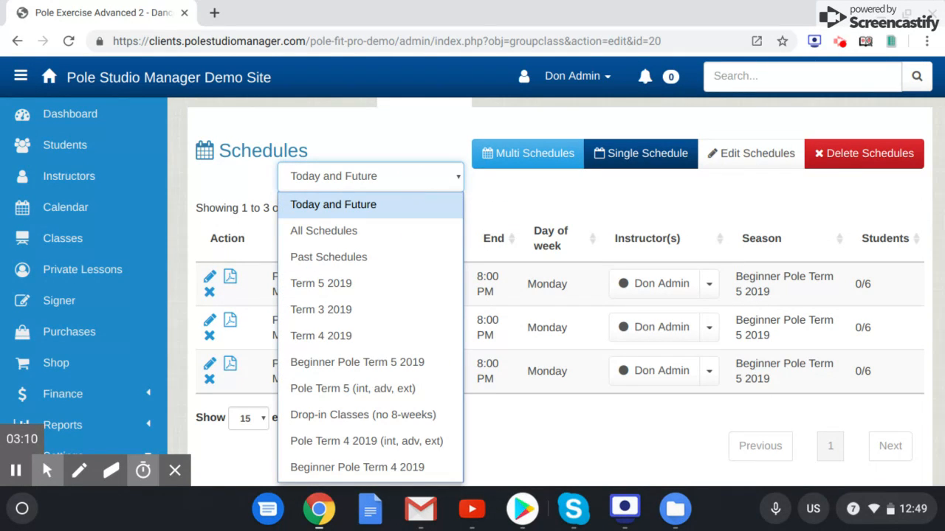
pyautogui.click(383, 232)
pyautogui.scroll(-4, 614, 308)
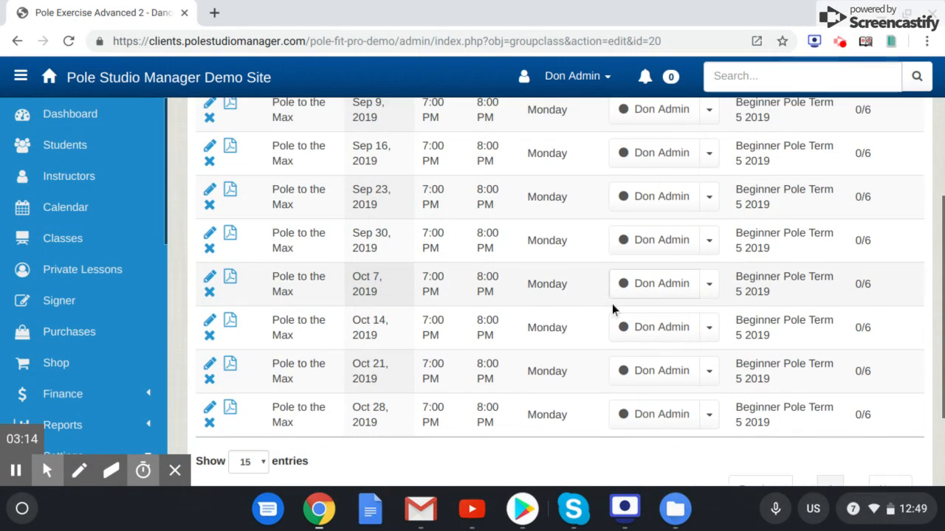
pyautogui.scroll(5, 613, 310)
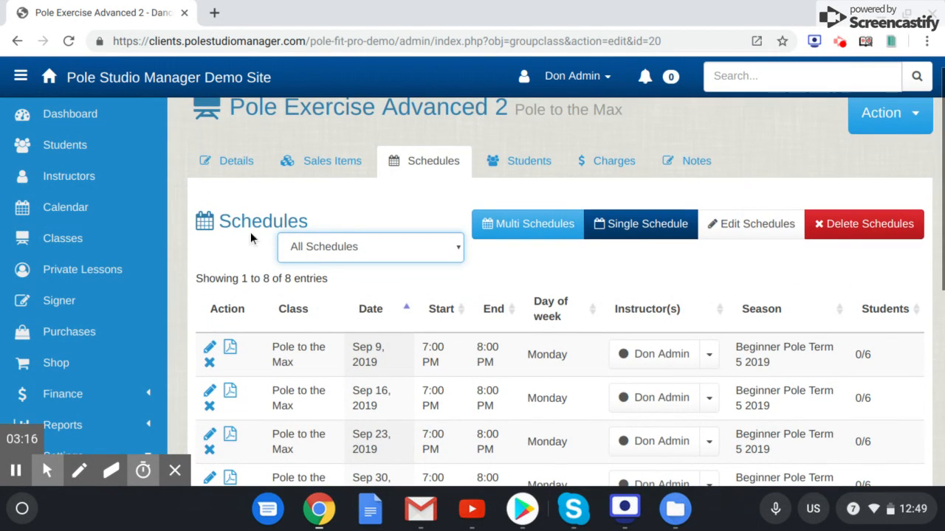
pyautogui.scroll(1, 249, 234)
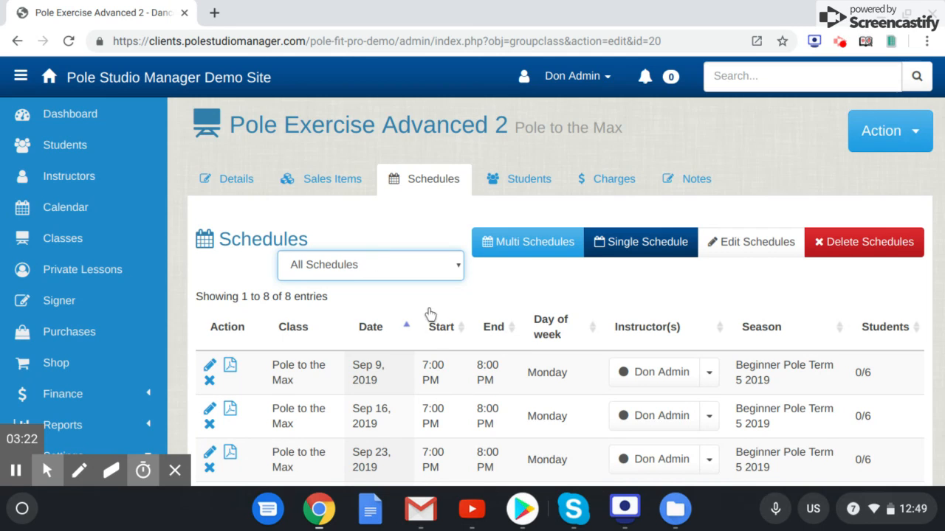
pyautogui.scroll(-1, 431, 314)
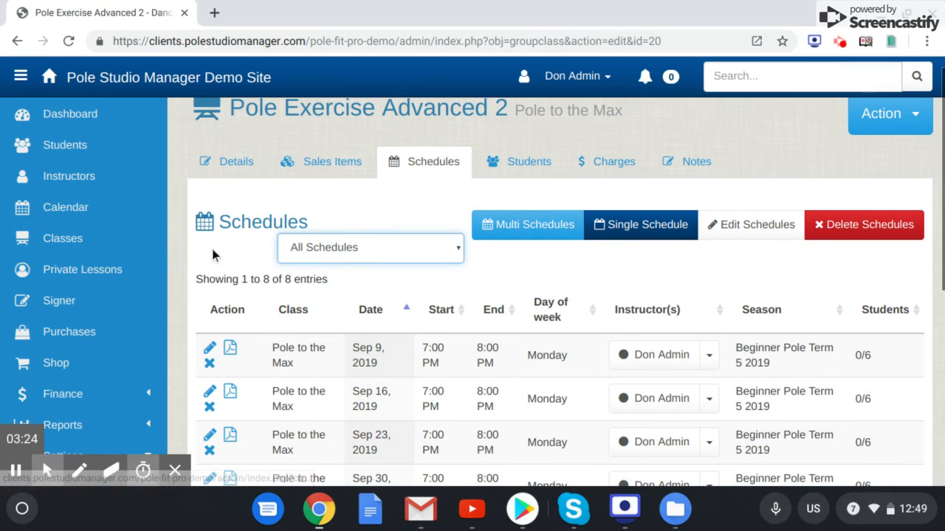
# - Review the class's details, including its genre, level, program, location and student limits
pyautogui.click(229, 162)
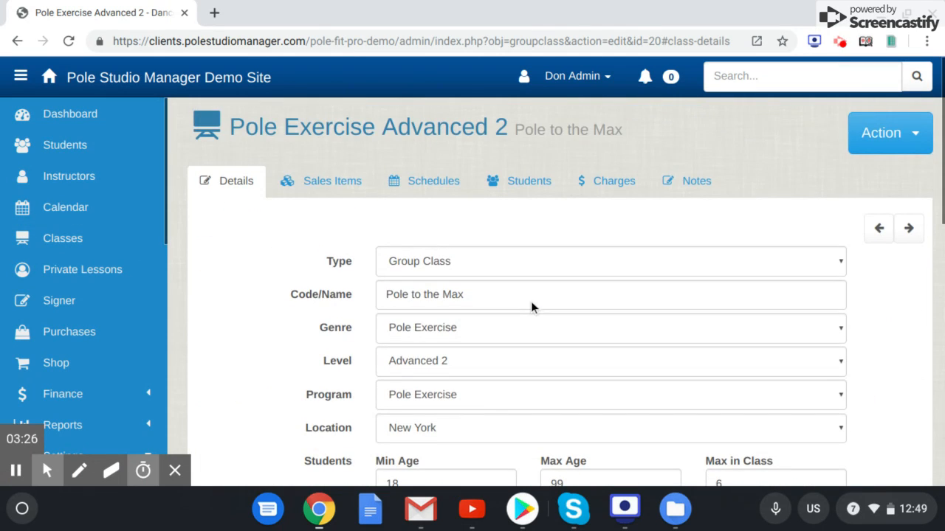
pyautogui.scroll(-1, 530, 301)
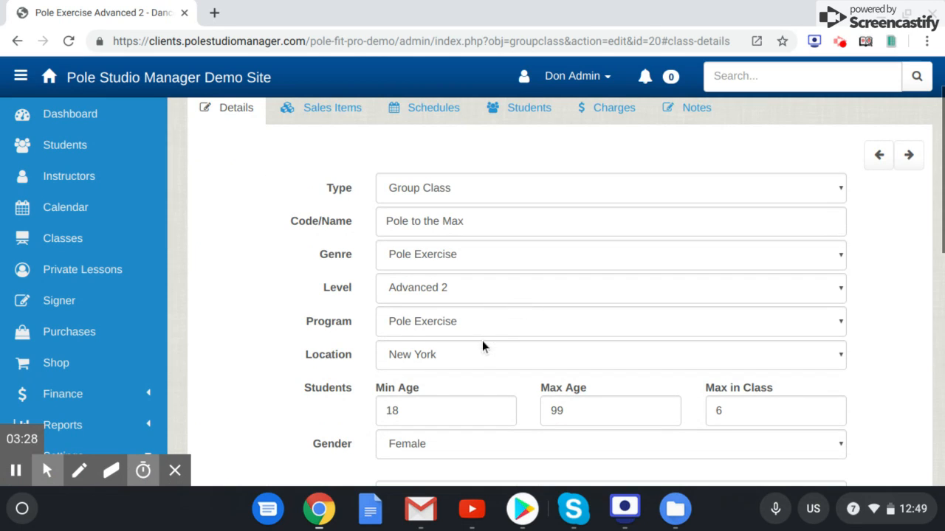
pyautogui.scroll(-2, 293, 338)
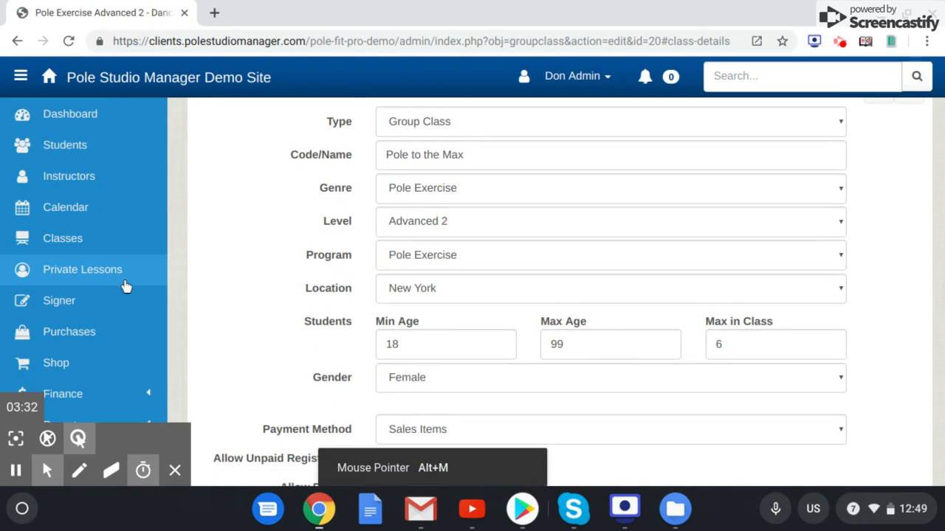
# - Open the category settings and review the Class Genres list
pyautogui.scroll(-4, 125, 281)
pyautogui.click(83, 223)
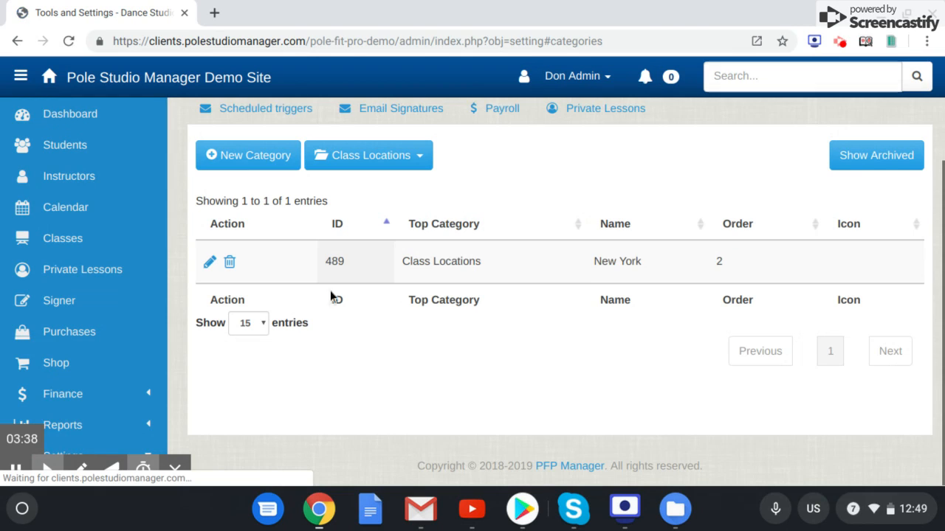
pyautogui.scroll(1, 286, 223)
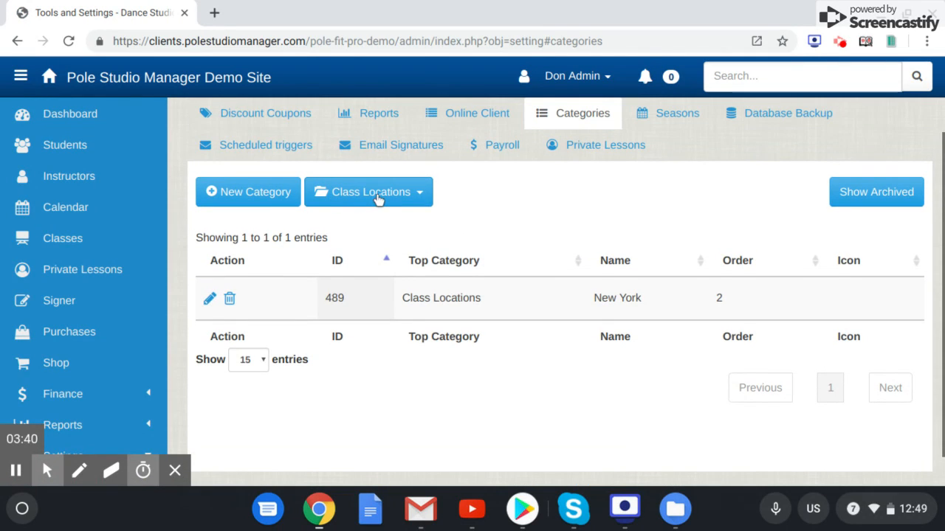
pyautogui.click(379, 200)
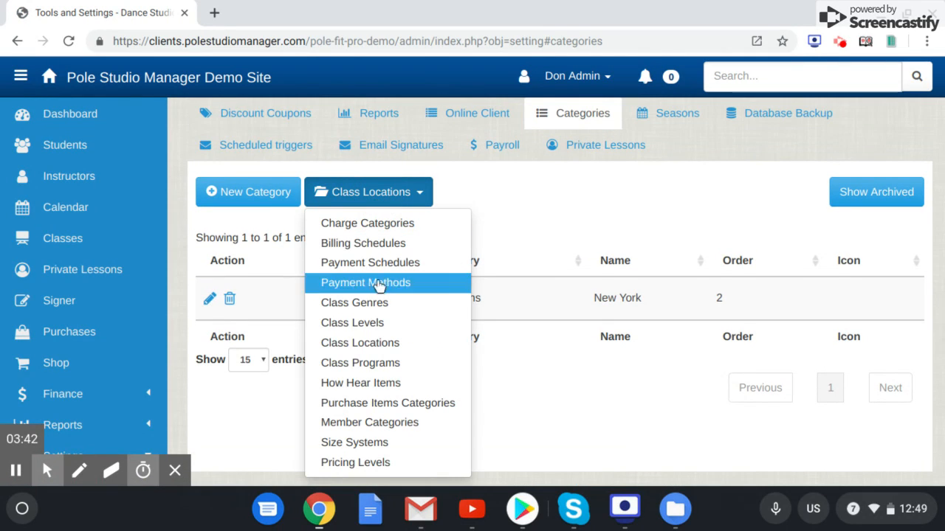
pyautogui.click(379, 303)
pyautogui.scroll(-3, 524, 338)
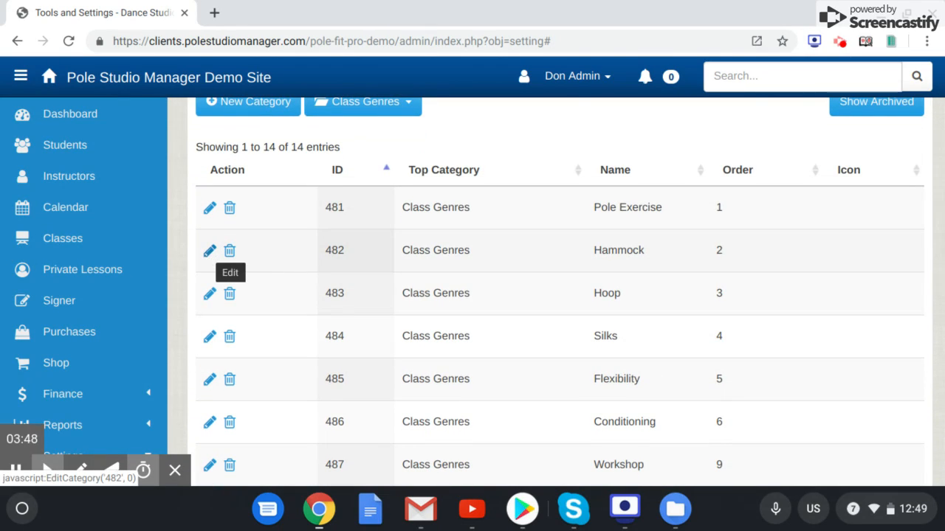
pyautogui.scroll(1, 387, 327)
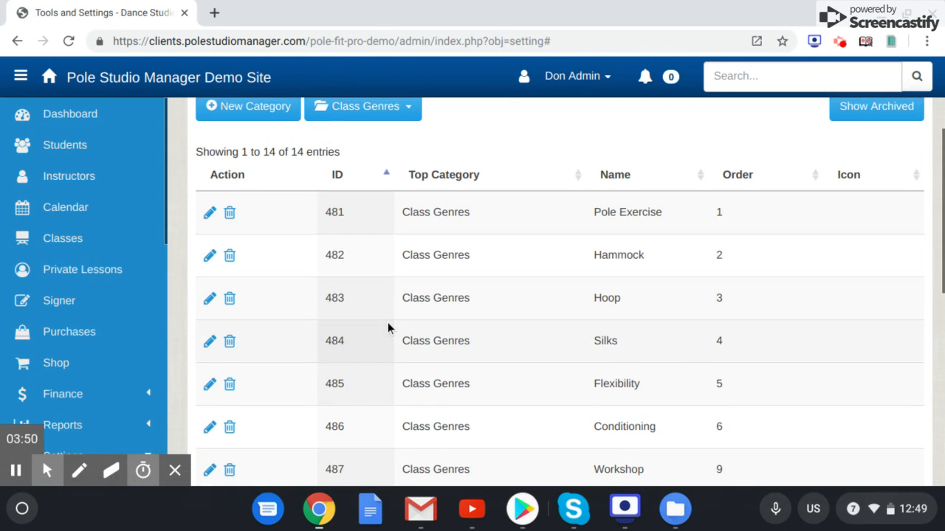
pyautogui.scroll(1, 387, 327)
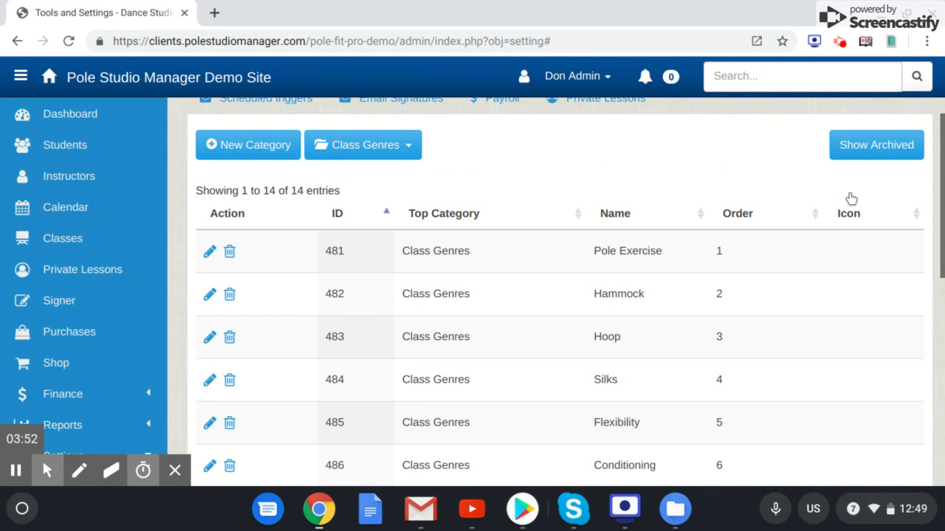
# - View the blank form for a new Class Genres category and close it without saving
pyautogui.click(224, 144)
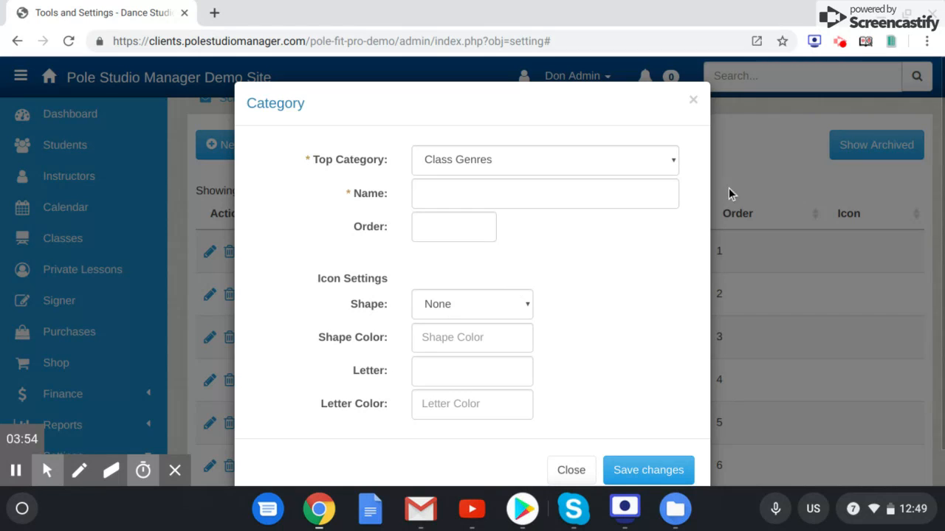
pyautogui.click(693, 101)
pyautogui.scroll(1, 443, 332)
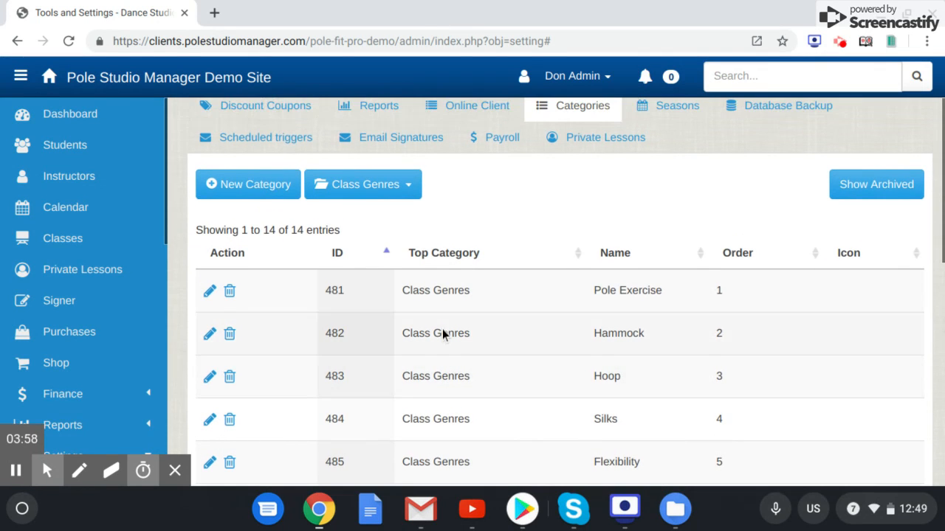
# - Switch the category list to Class Locations and review its entries
pyautogui.scroll(1, 442, 334)
pyautogui.click(384, 214)
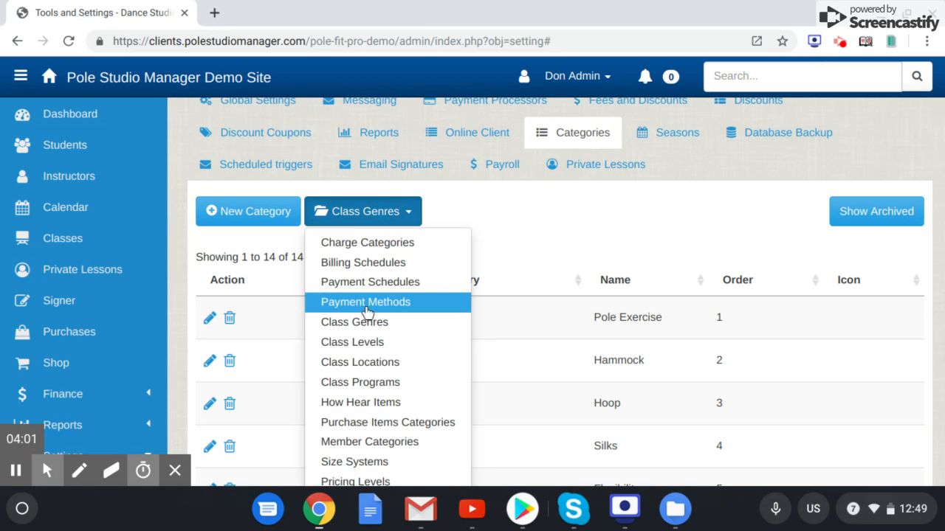
pyautogui.click(367, 365)
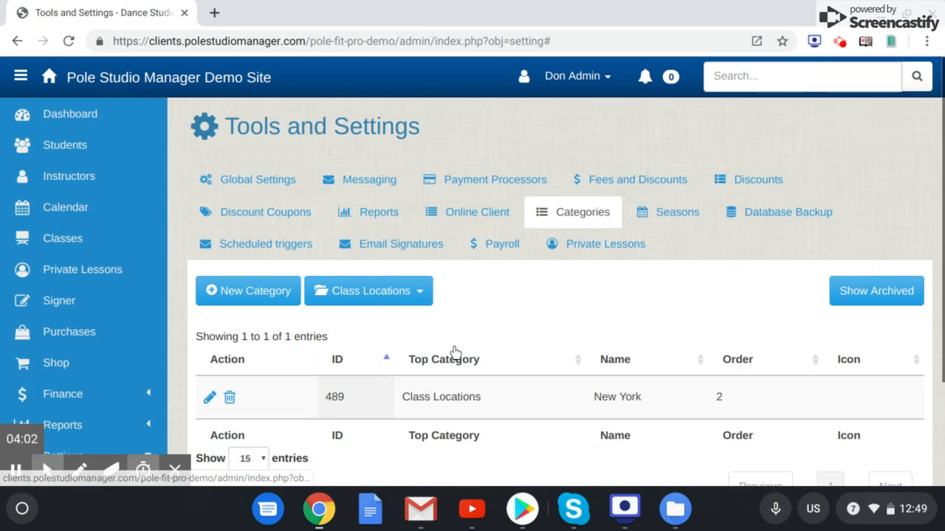
pyautogui.scroll(-1, 529, 357)
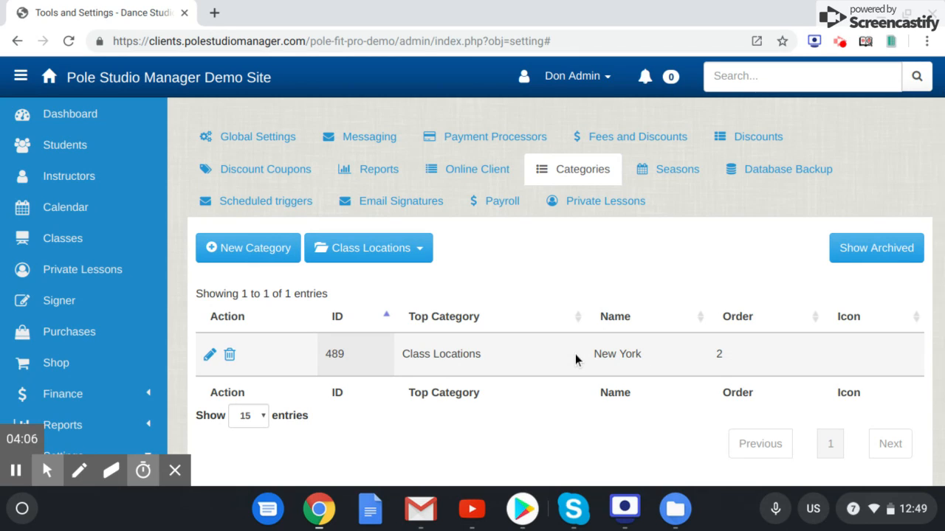
# - Open the Sales Items list in the settings and review the existing entries
pyautogui.scroll(1, 559, 347)
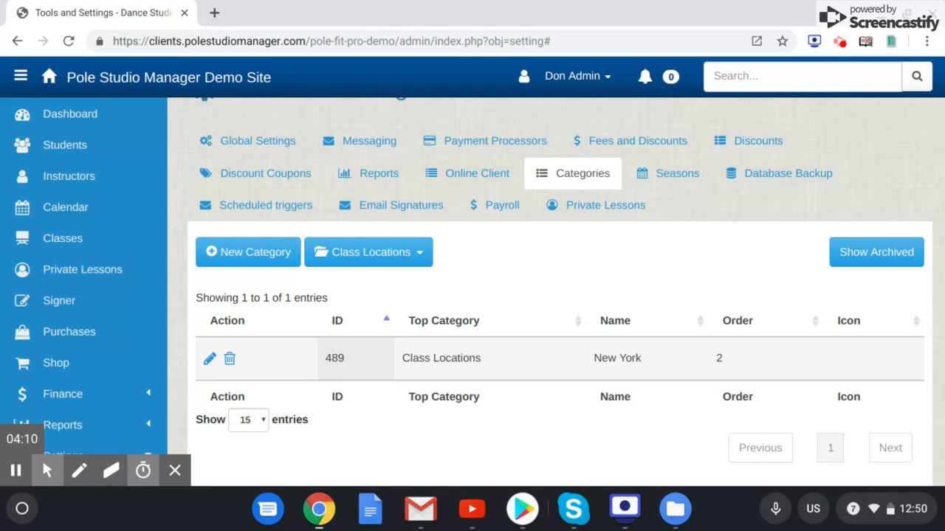
pyautogui.scroll(-1, 129, 295)
pyautogui.scroll(-3, 129, 296)
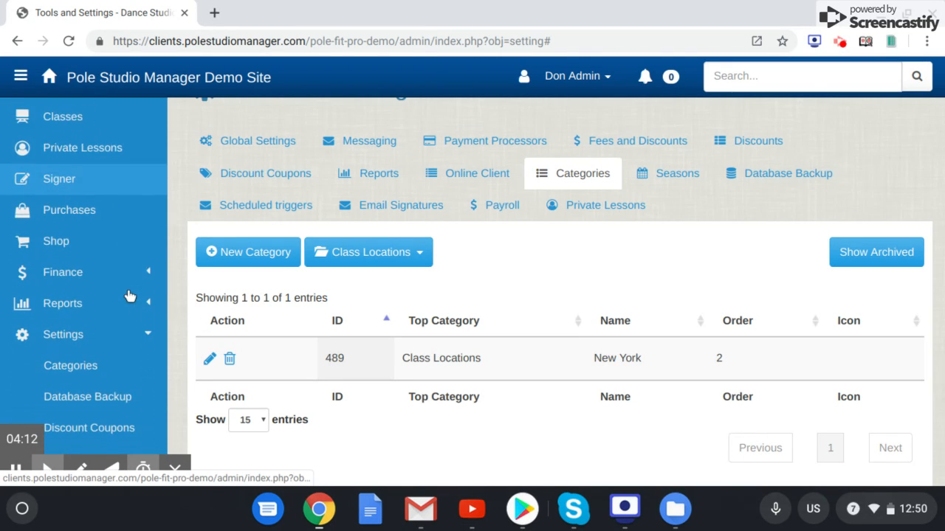
pyautogui.scroll(-1, 147, 295)
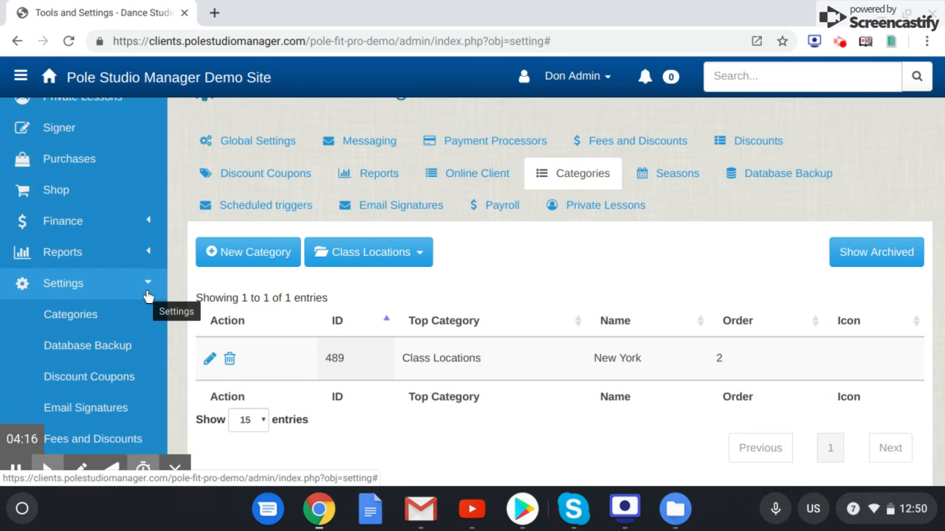
pyautogui.scroll(-12, 147, 296)
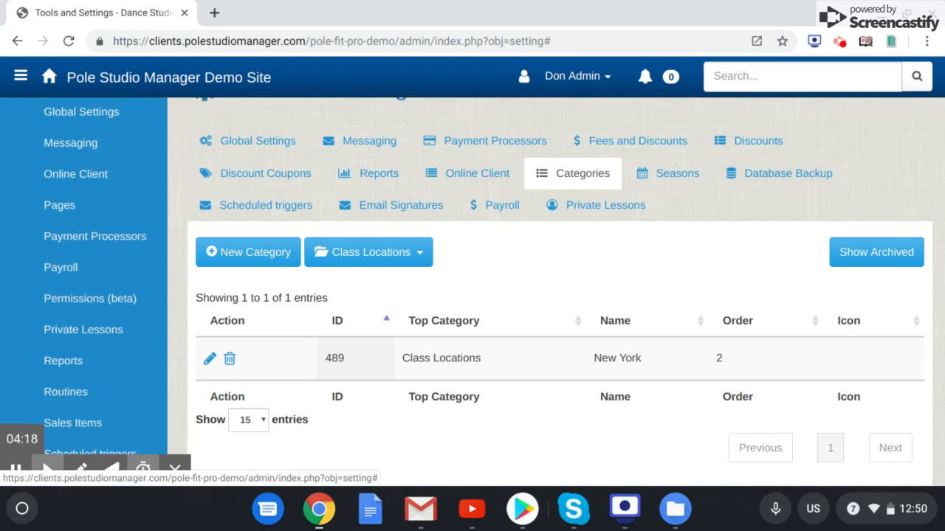
pyautogui.click(115, 354)
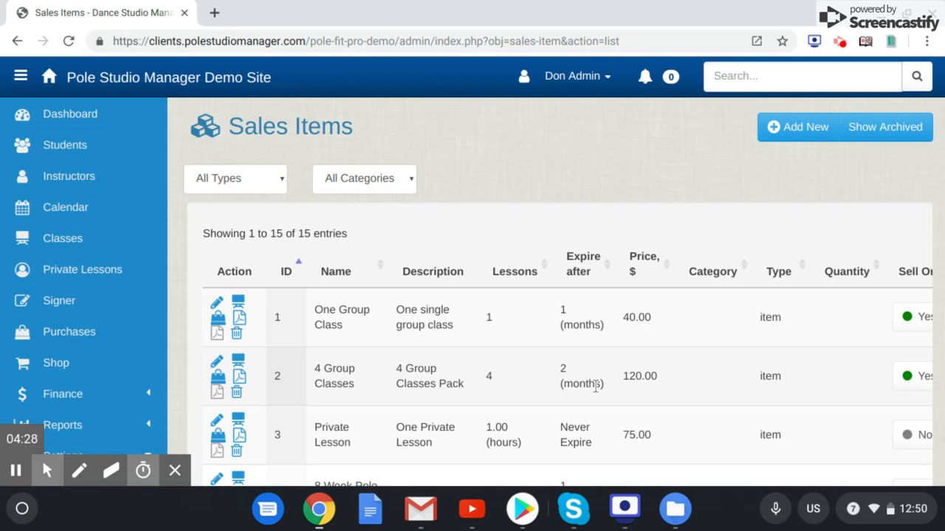
pyautogui.scroll(-5, 559, 292)
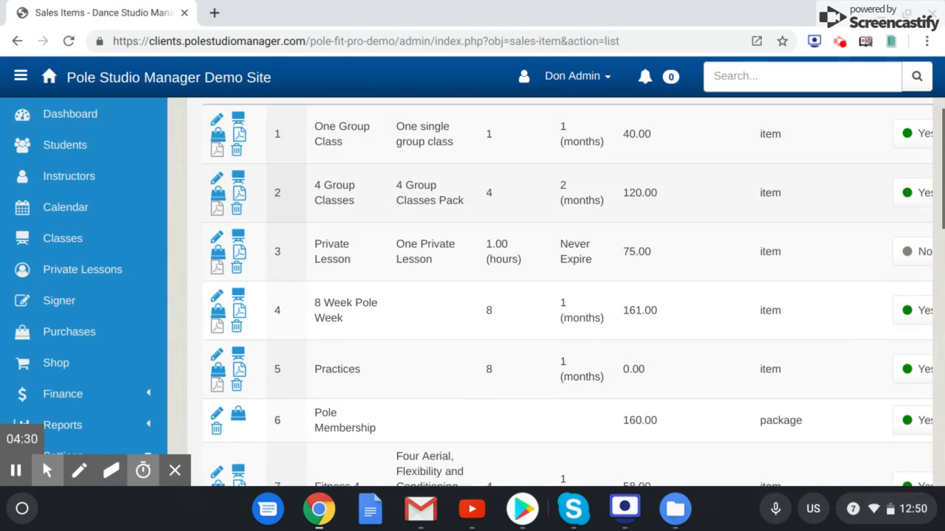
pyautogui.scroll(-1, 575, 387)
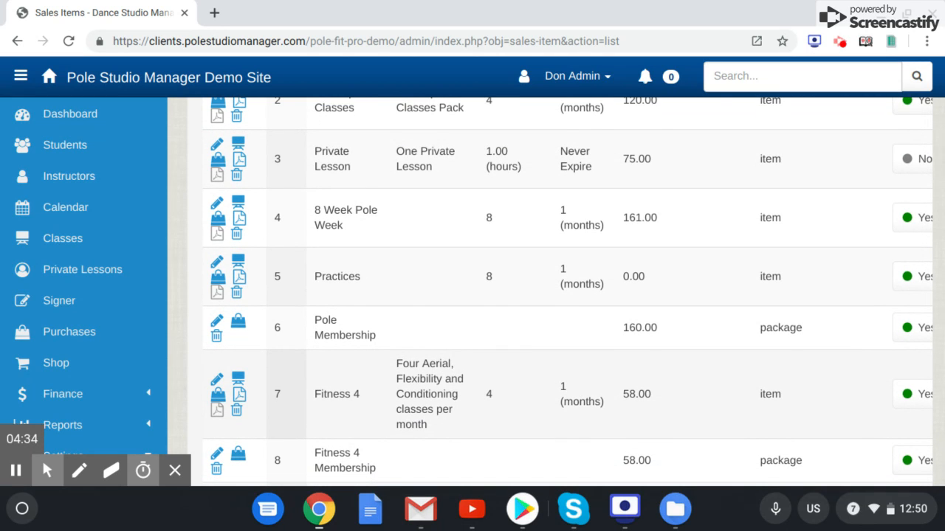
pyautogui.scroll(5, 559, 292)
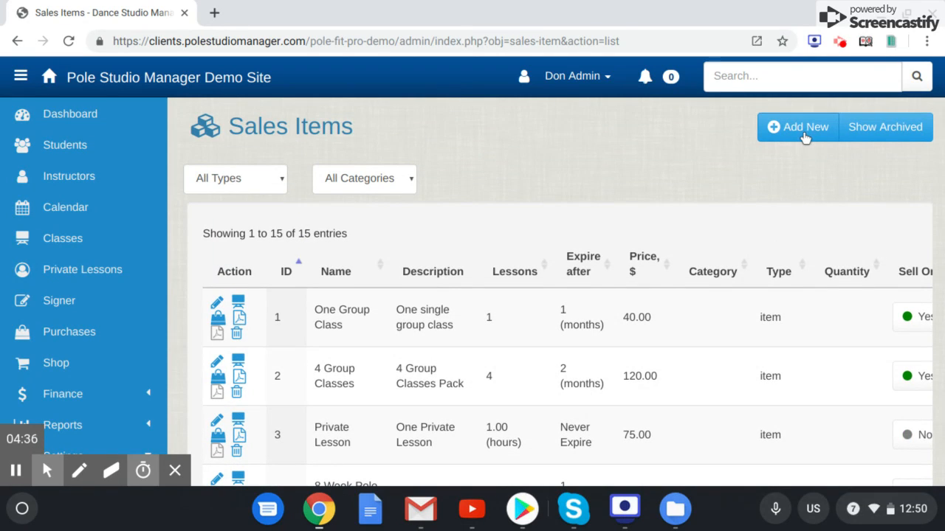
# - Start a new sales item of type Item named "one day pass" with a price of 15.00
pyautogui.click(805, 138)
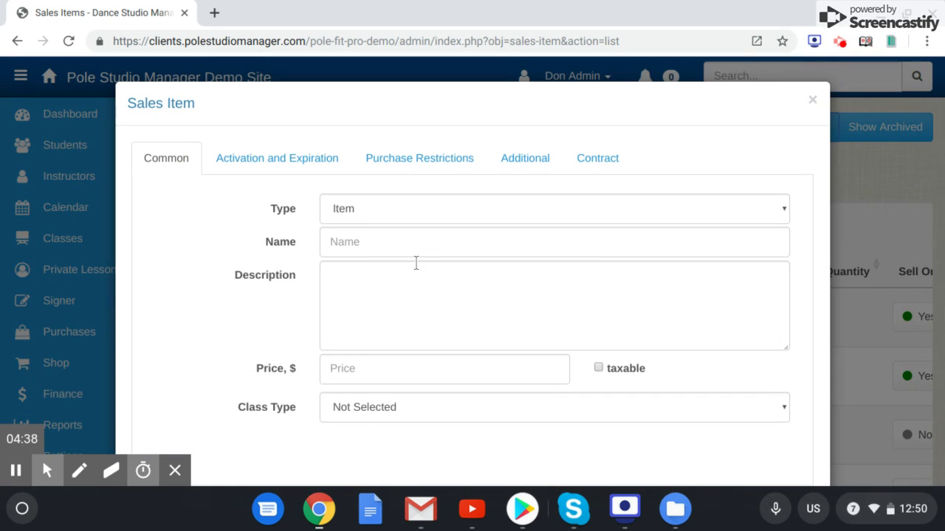
pyautogui.click(405, 250)
pyautogui.write('one day pass')
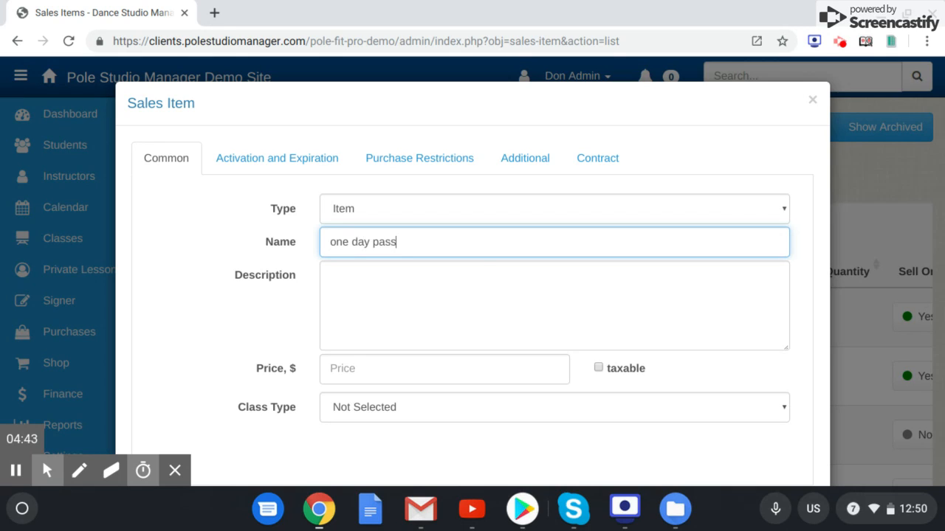
pyautogui.scroll(-3, 482, 270)
pyautogui.click(464, 278)
pyautogui.write('15.00')
pyautogui.scroll(2, 464, 282)
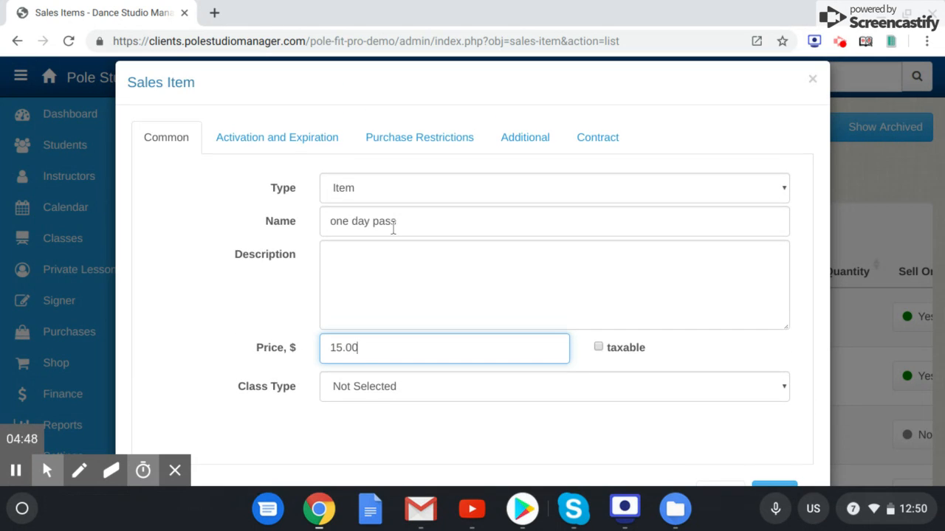
# - Review the new item's expiration, contract and additional settings, including the Class Registration options, and close the form without saving
pyautogui.click(312, 144)
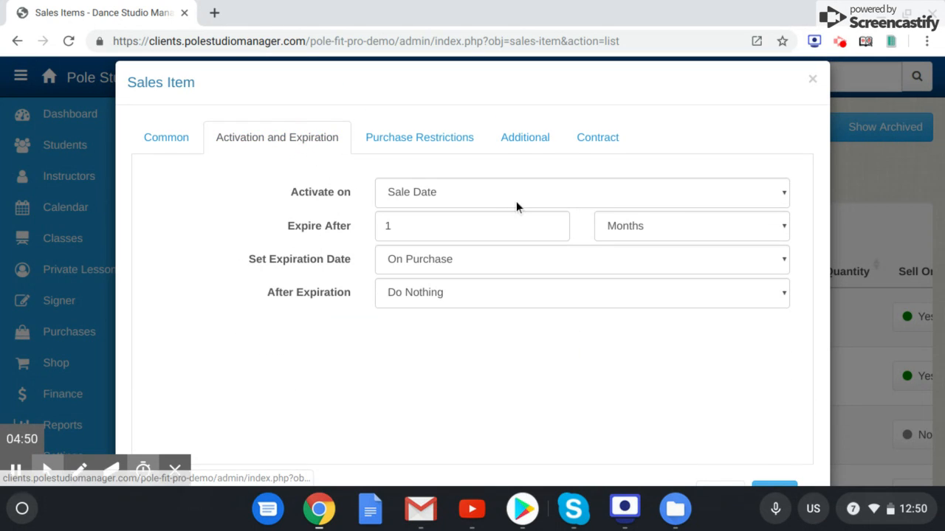
pyautogui.click(596, 145)
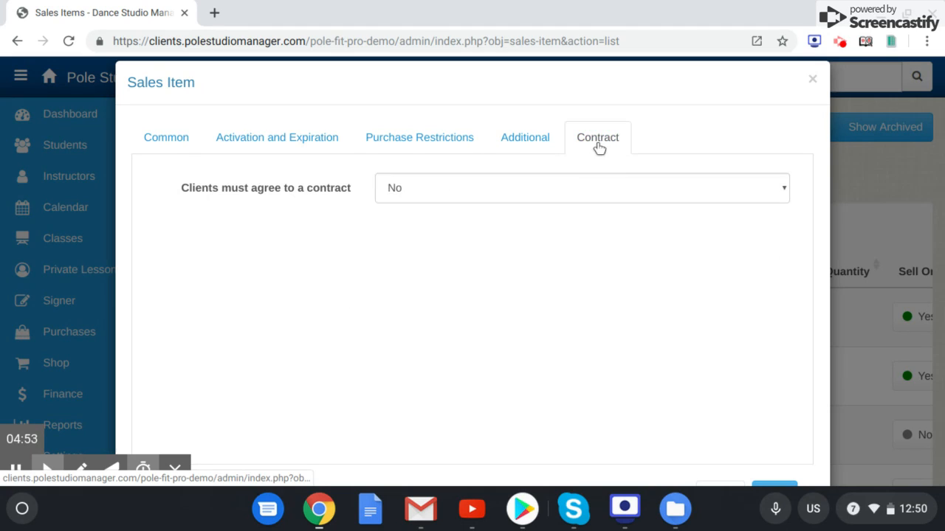
pyautogui.click(534, 142)
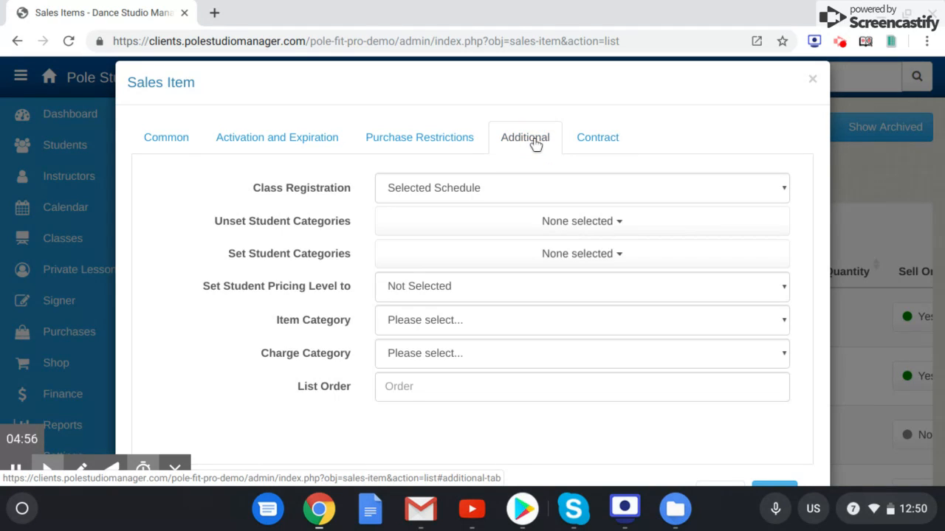
pyautogui.click(588, 135)
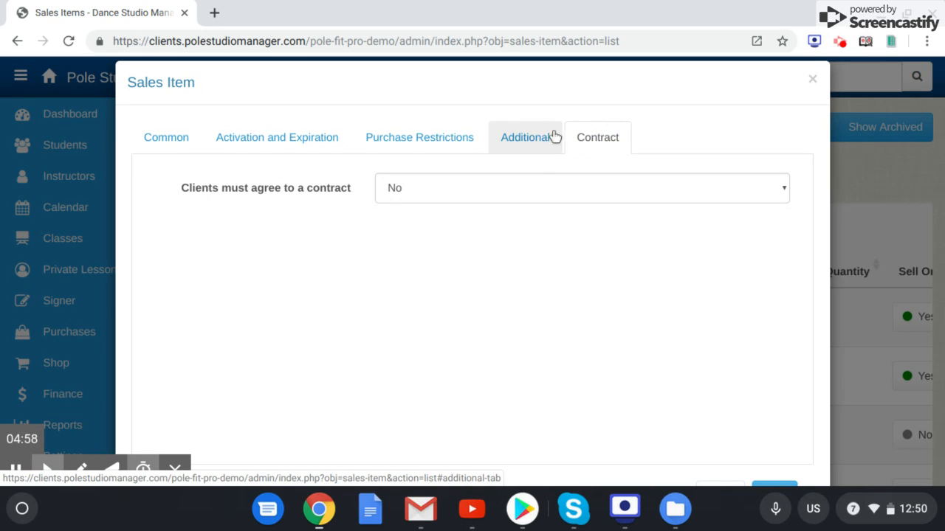
pyautogui.click(546, 139)
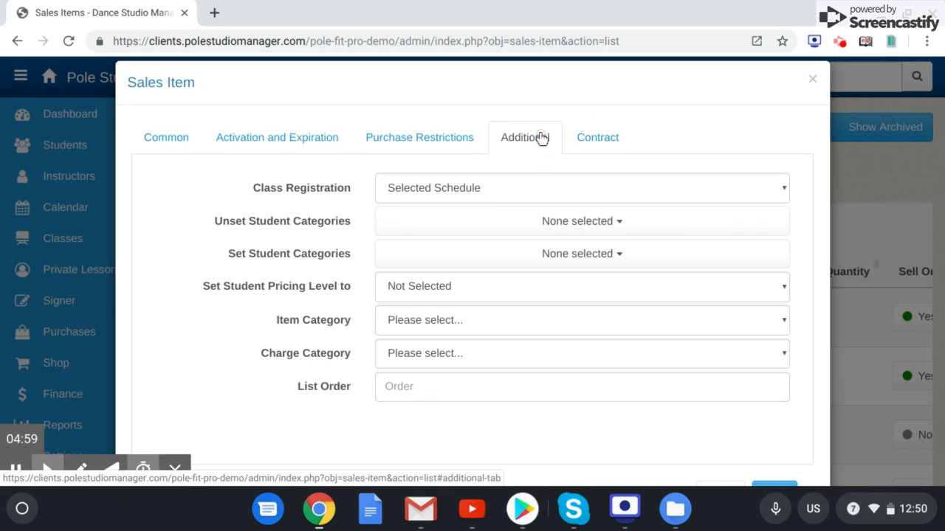
pyautogui.click(450, 186)
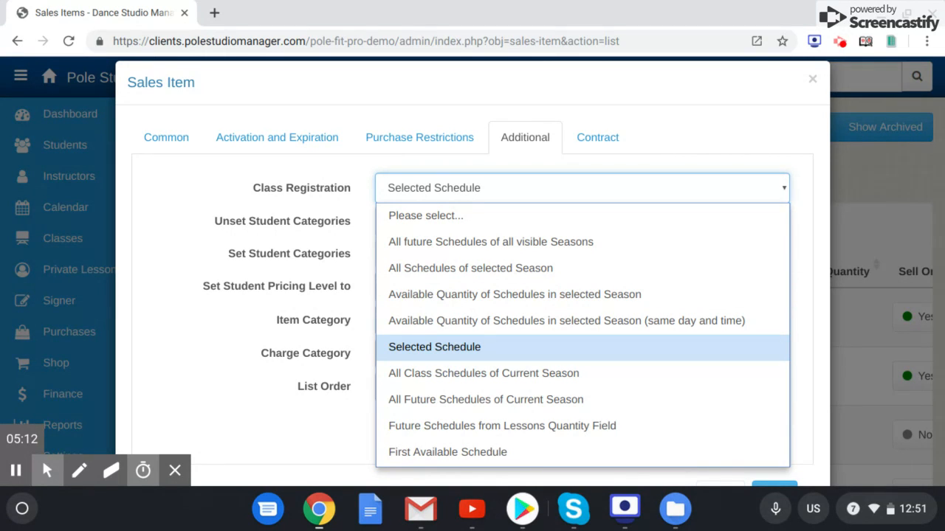
pyautogui.click(661, 127)
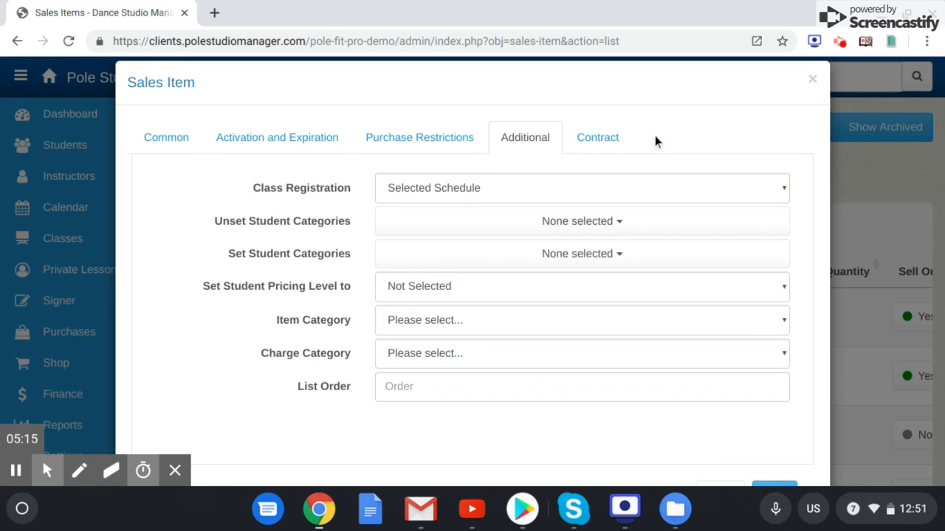
pyautogui.click(814, 80)
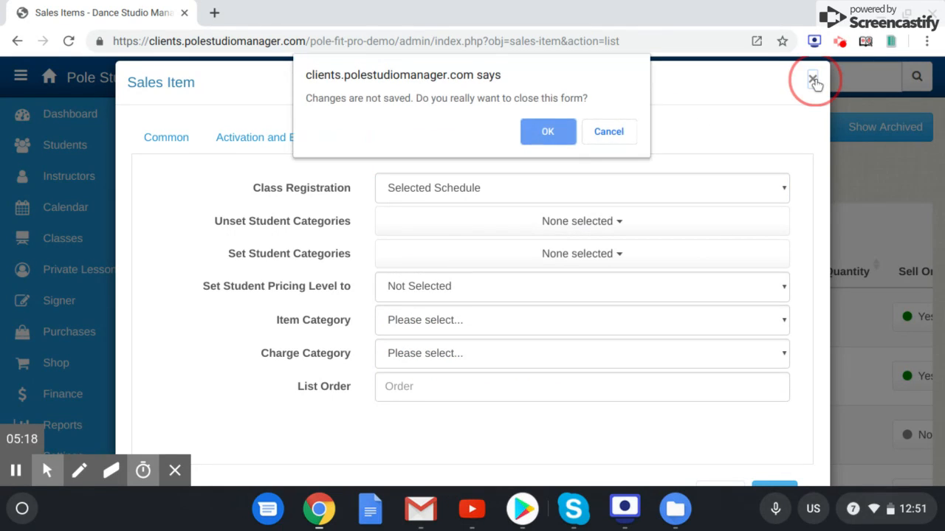
pyautogui.click(552, 130)
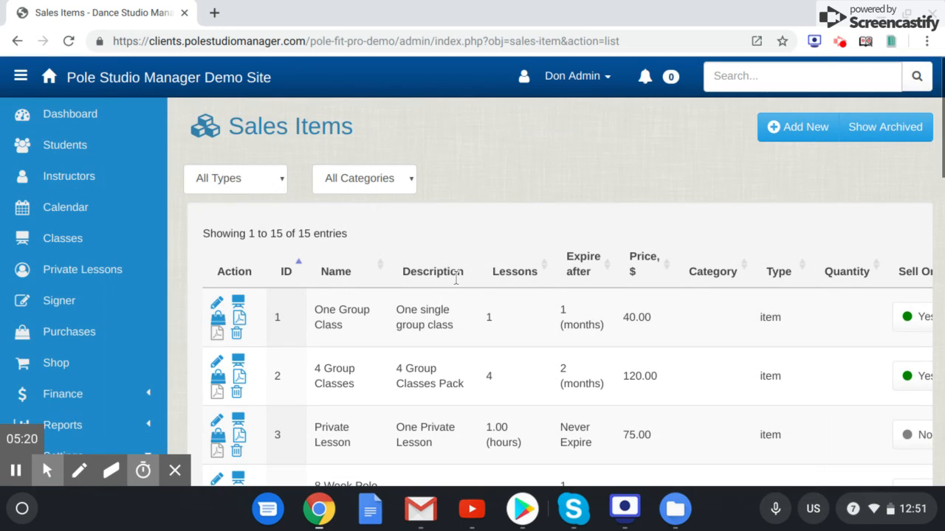
# - Look through the sales items' lesson quantities, expiration periods, prices and types
pyautogui.scroll(-5, 476, 352)
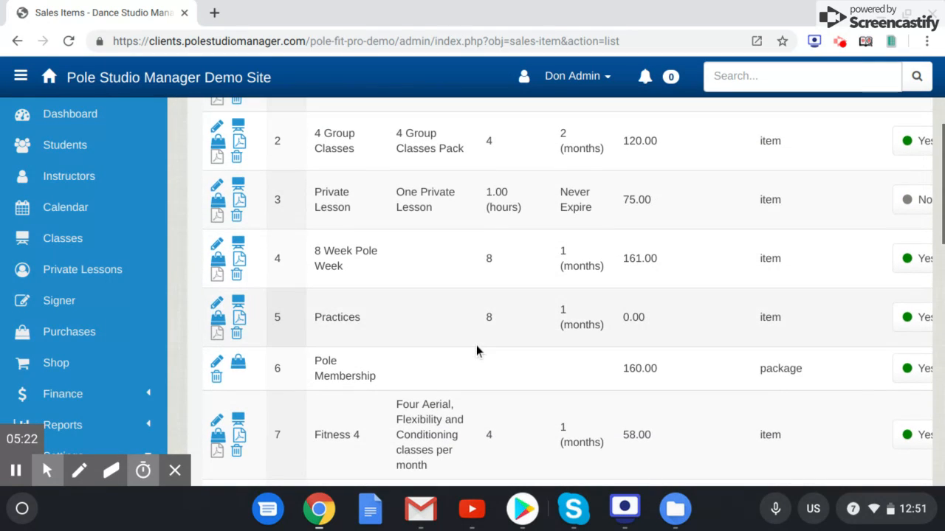
pyautogui.scroll(-2, 476, 344)
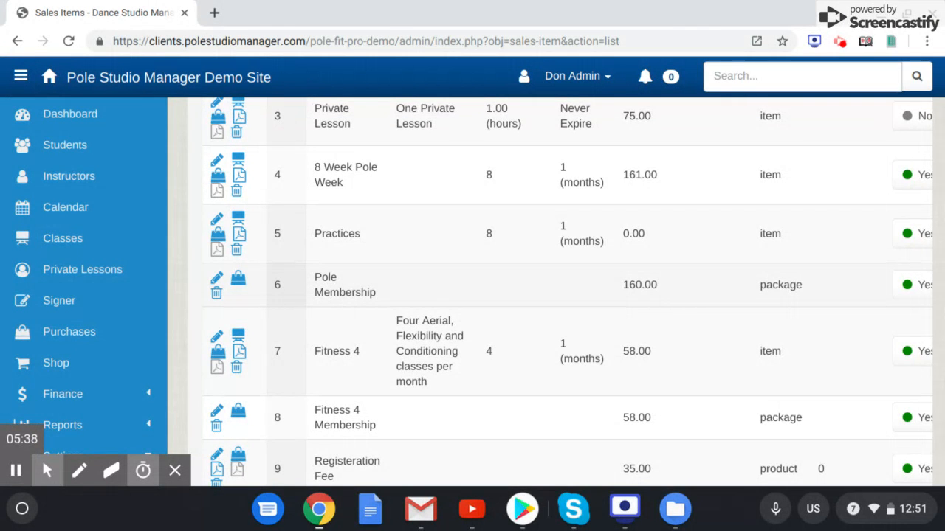
pyautogui.scroll(5, 550, 296)
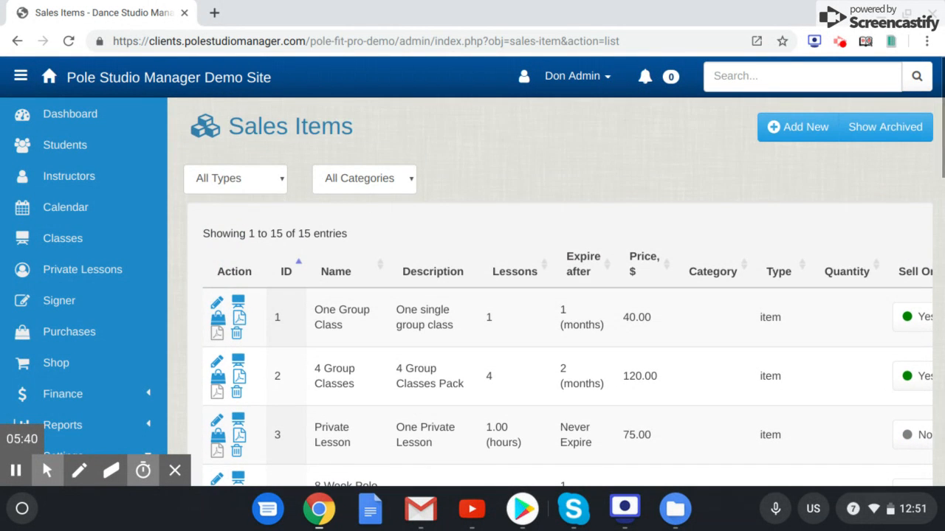